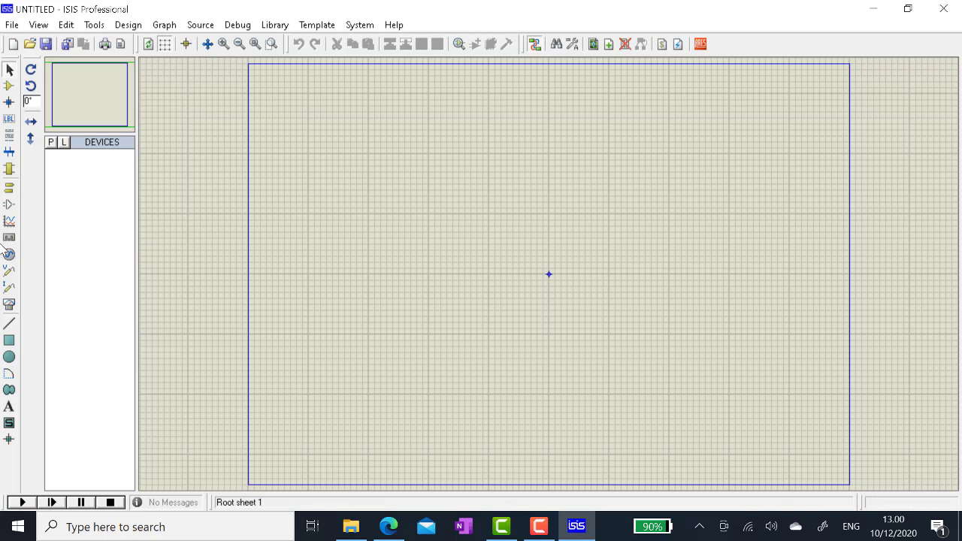
- Search the device library for "ldr" and add the TORCH_LDR torch and light dependent resistor to the device list
{"action": "left_click", "coordinate": [51, 142]}
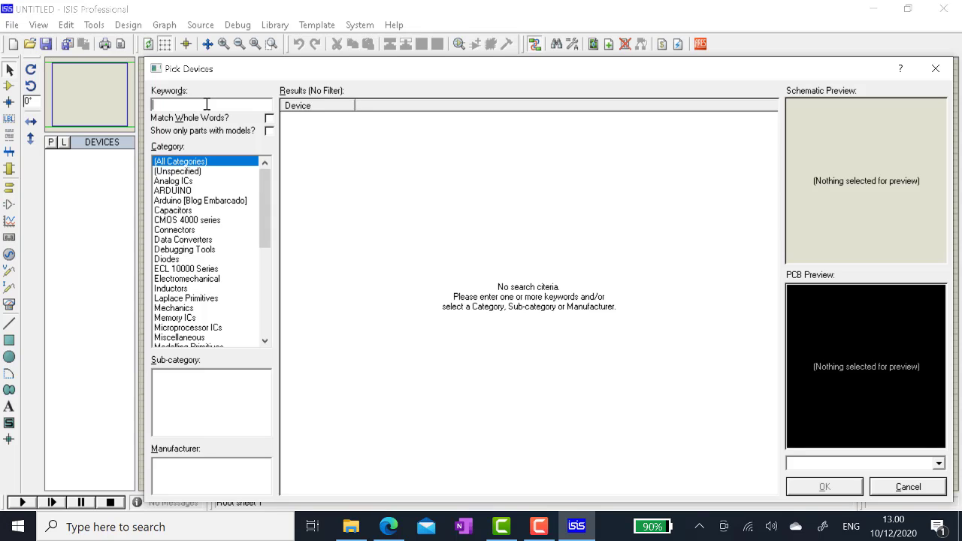
{"action": "type", "text": "ldr"}
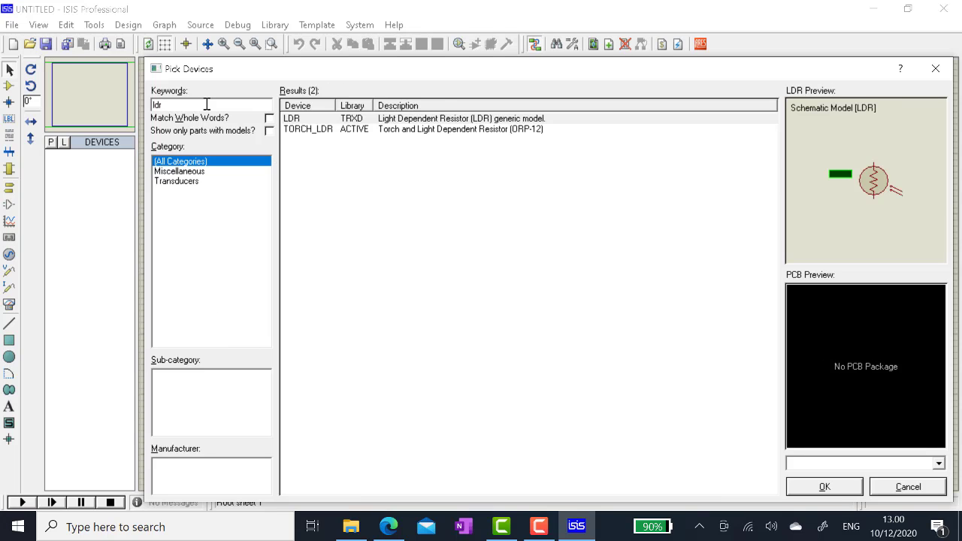
{"action": "left_click", "coordinate": [358, 130]}
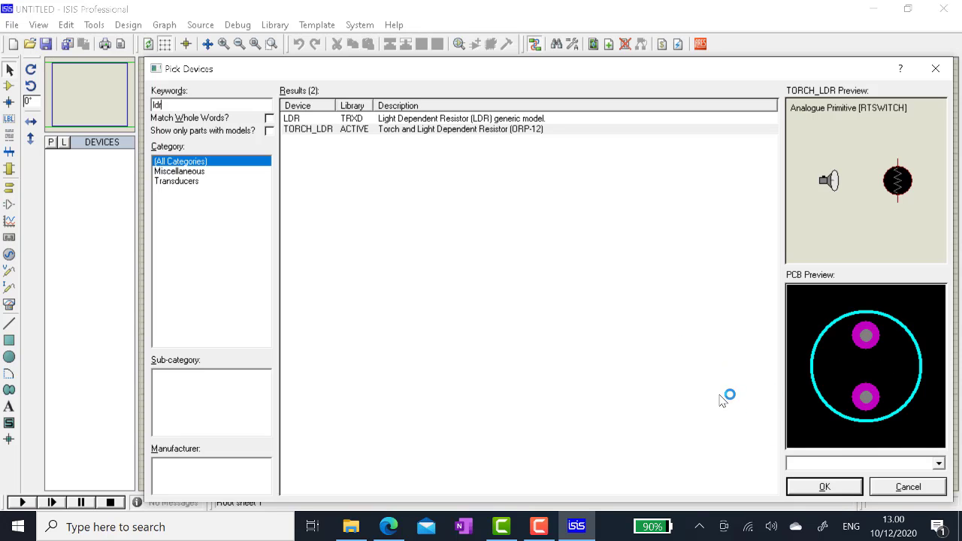
{"action": "left_click", "coordinate": [848, 489]}
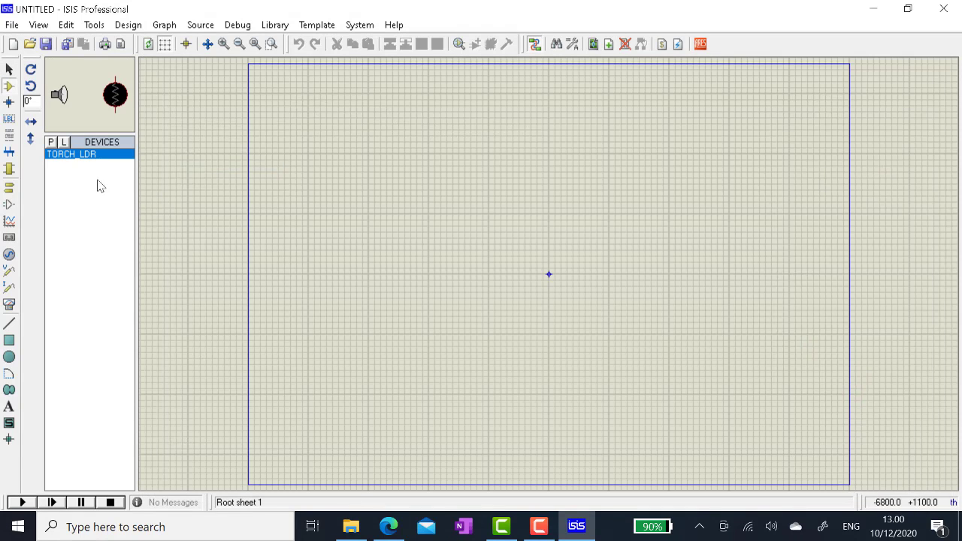
- Add the MINRES100K resistor from the 0.6W Metal Film sub-category of Resistors to the device list
{"action": "left_click", "coordinate": [51, 147]}
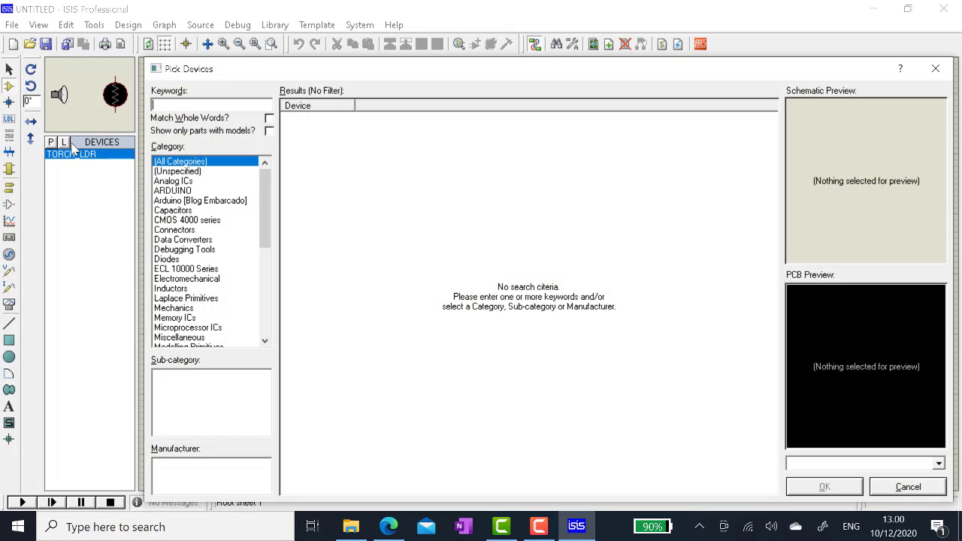
{"action": "scroll", "coordinate": [191, 280], "scroll_direction": "down", "scroll_amount": 5}
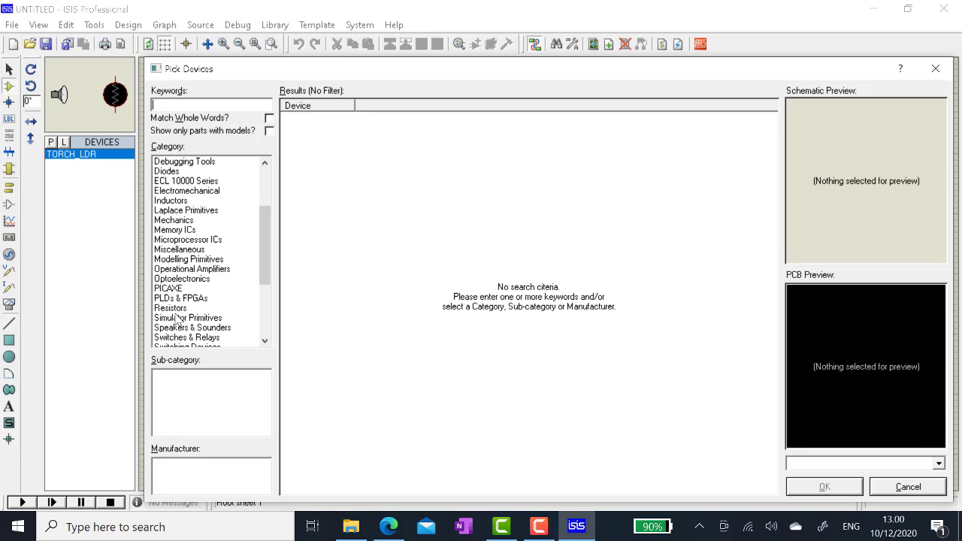
{"action": "left_click", "coordinate": [176, 308]}
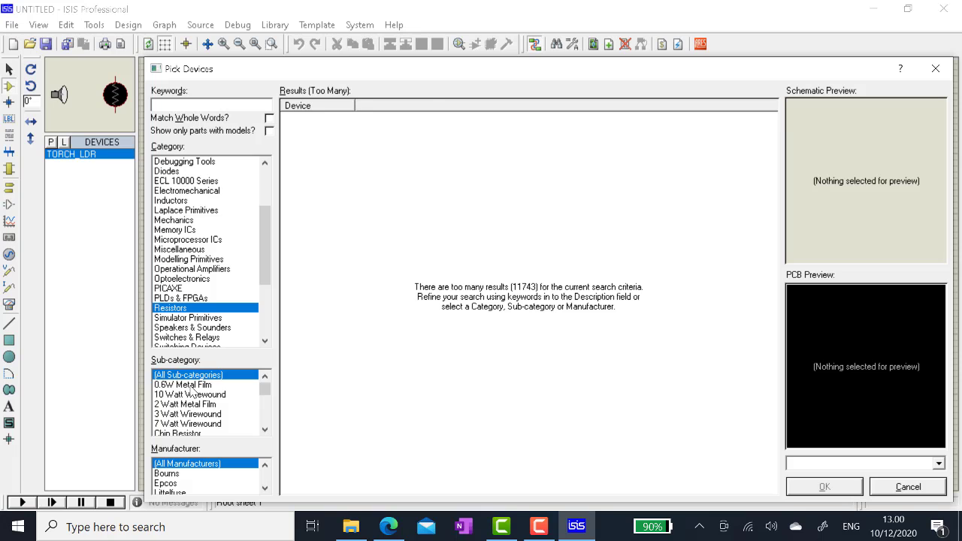
{"action": "left_click", "coordinate": [184, 384]}
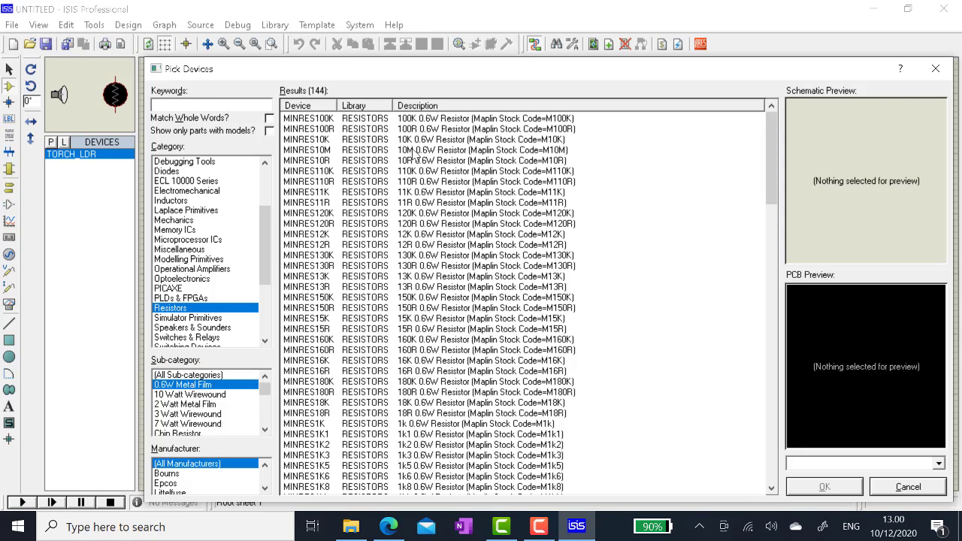
{"action": "left_click", "coordinate": [415, 121]}
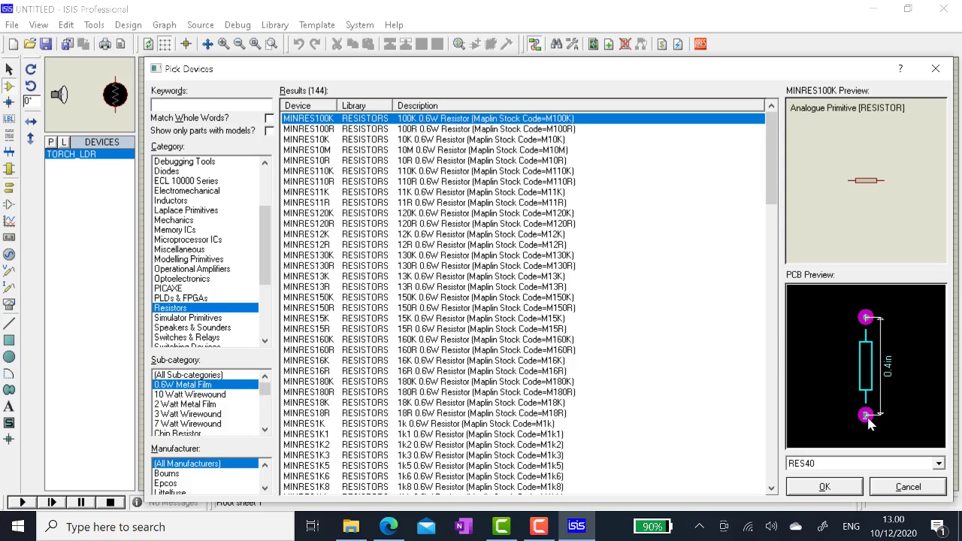
{"action": "left_click", "coordinate": [856, 490]}
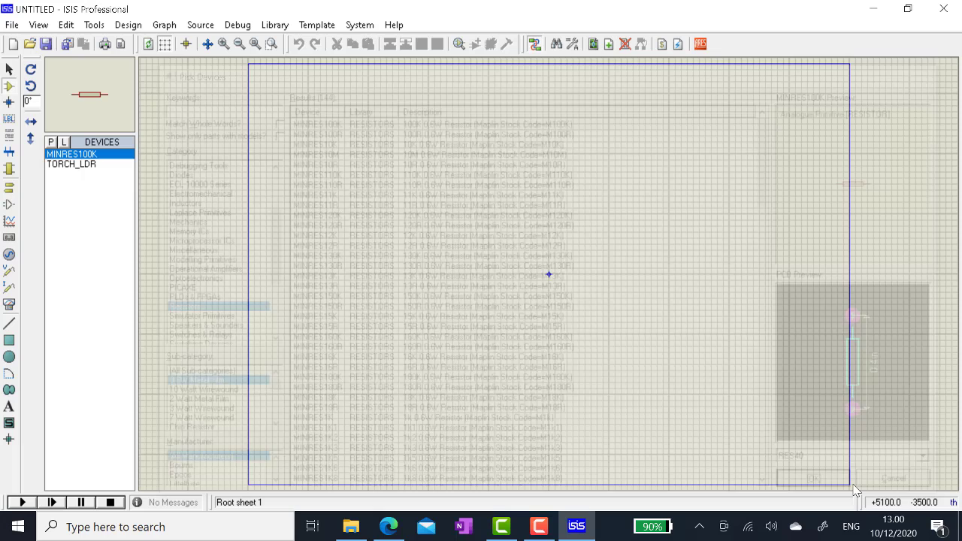
- Search the device library for "batt" and add the multi-cell BATTERY to the device list
{"action": "left_click", "coordinate": [51, 142]}
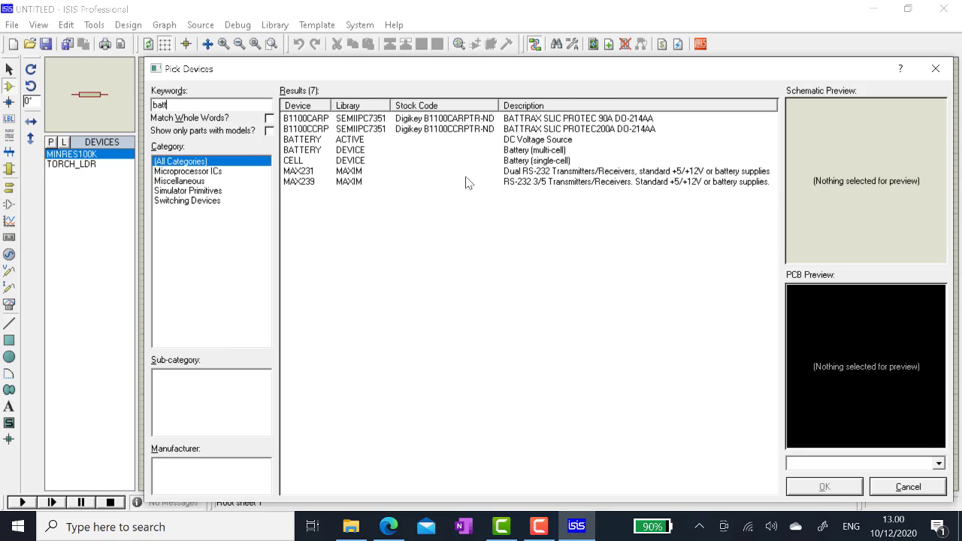
{"action": "left_click", "coordinate": [376, 160]}
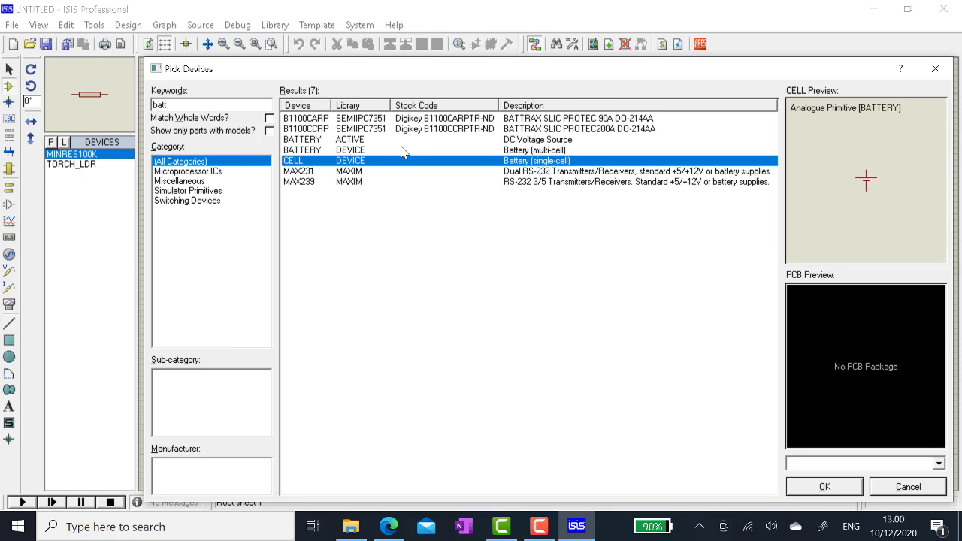
{"action": "left_click", "coordinate": [403, 143]}
{"action": "left_click", "coordinate": [536, 150]}
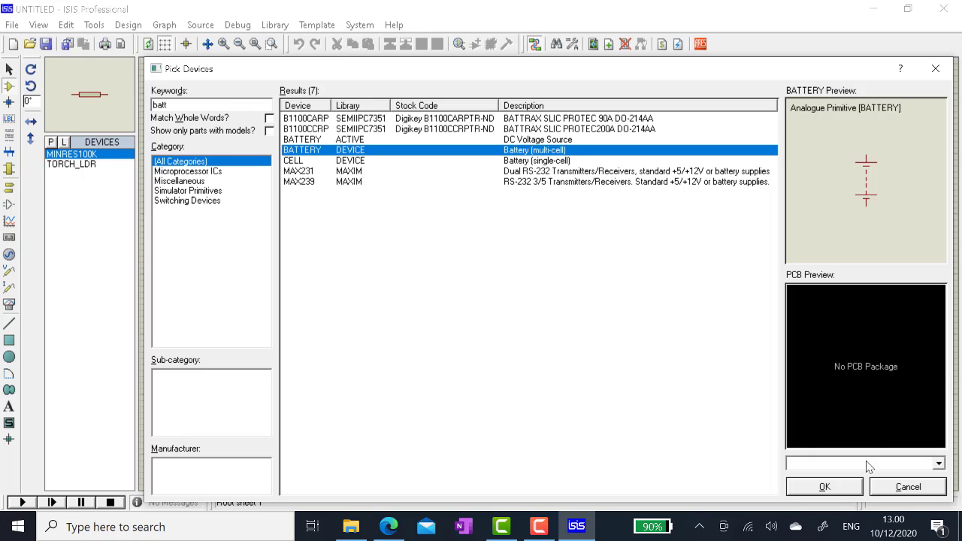
{"action": "left_click", "coordinate": [853, 487]}
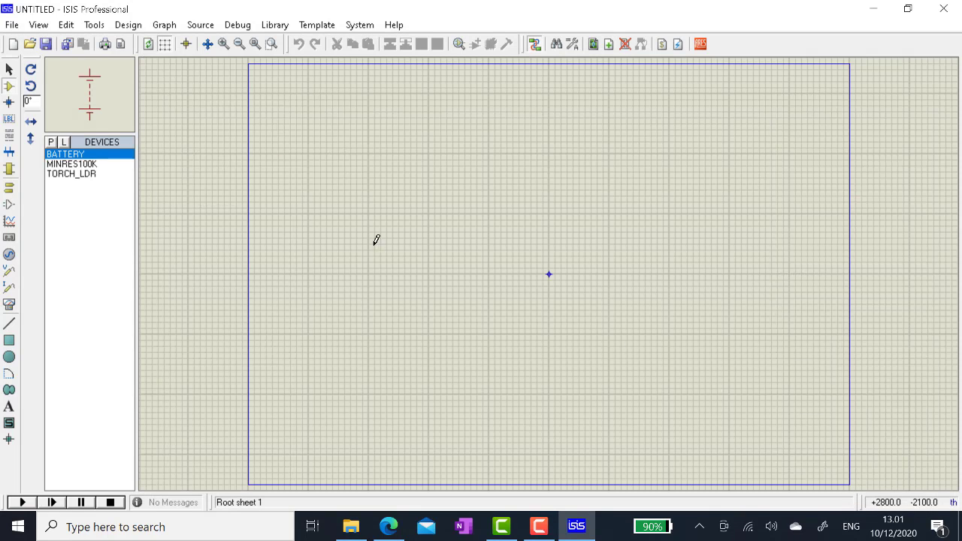
- Place a battery in the upper-left part of the sheet and set its voltage to 12V
{"action": "left_click", "coordinate": [340, 179]}
{"action": "left_click", "coordinate": [351, 180]}
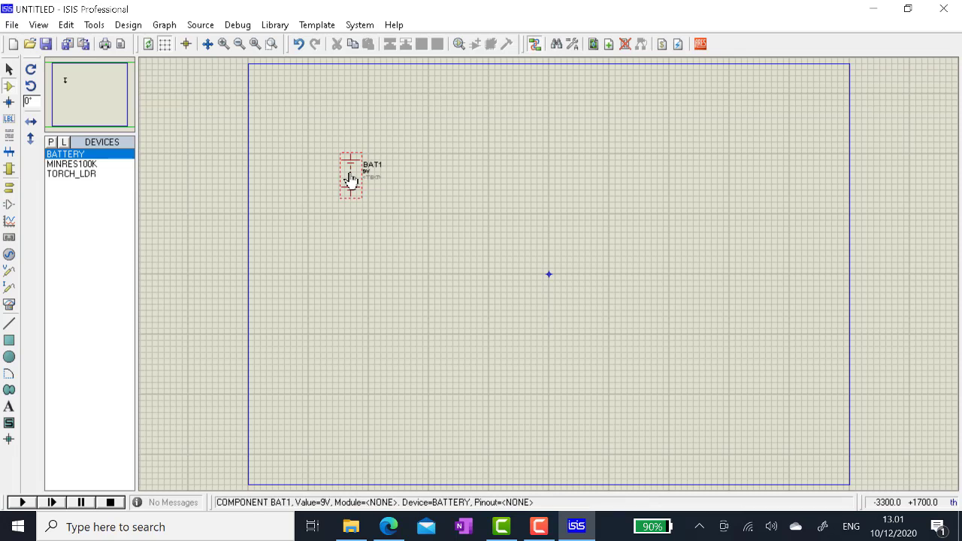
{"action": "double_click", "coordinate": [354, 185]}
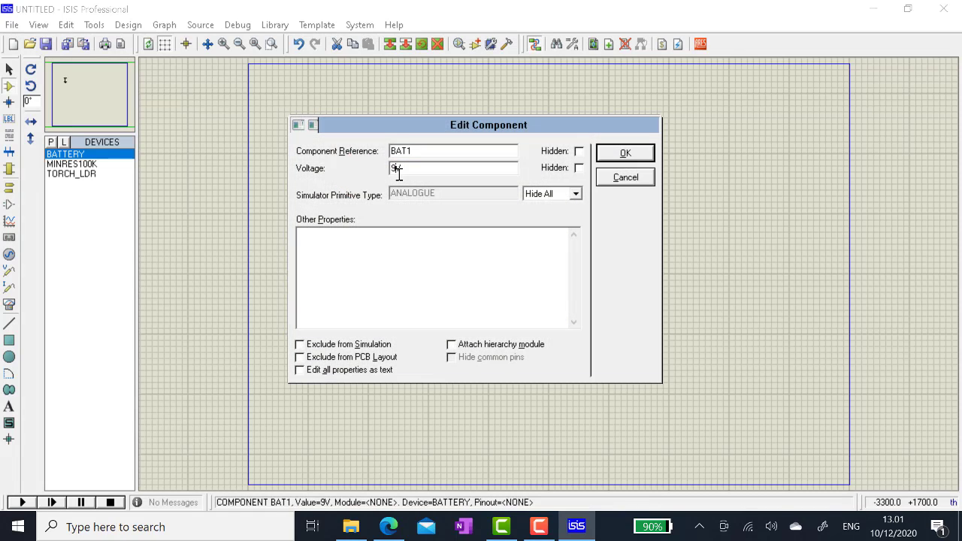
{"action": "left_click", "coordinate": [630, 154]}
- Place the MINRES100K resistor, rotated clockwise to stand vertically, right of the battery, and the TORCH_LDR below it
{"action": "left_click", "coordinate": [83, 165]}
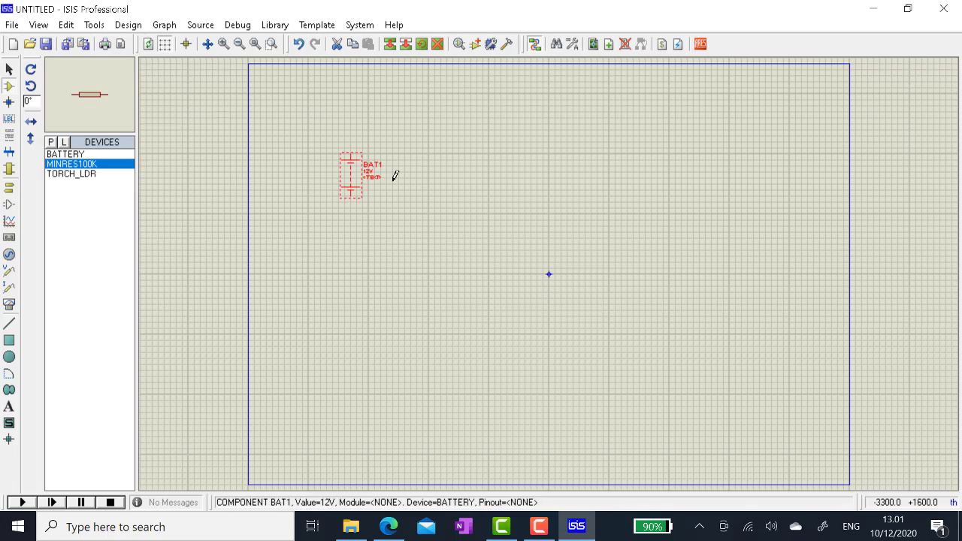
{"action": "left_click", "coordinate": [435, 147]}
{"action": "left_click", "coordinate": [432, 143]}
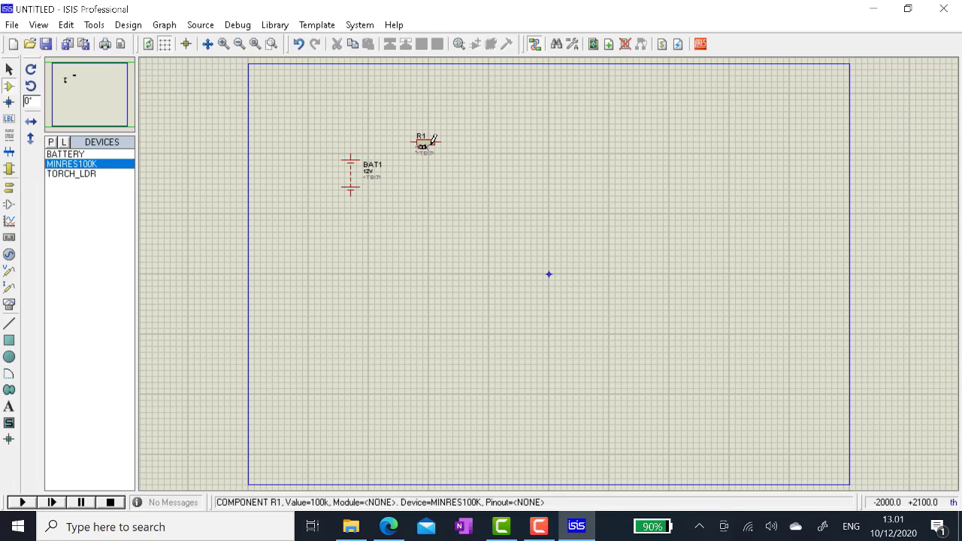
{"action": "right_click", "coordinate": [447, 139]}
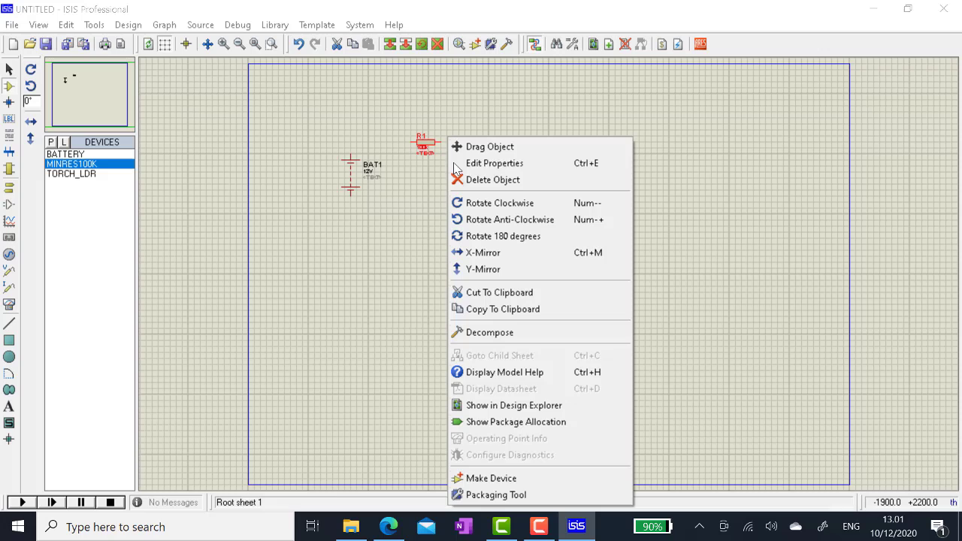
{"action": "left_click", "coordinate": [473, 202]}
{"action": "left_click", "coordinate": [72, 174]}
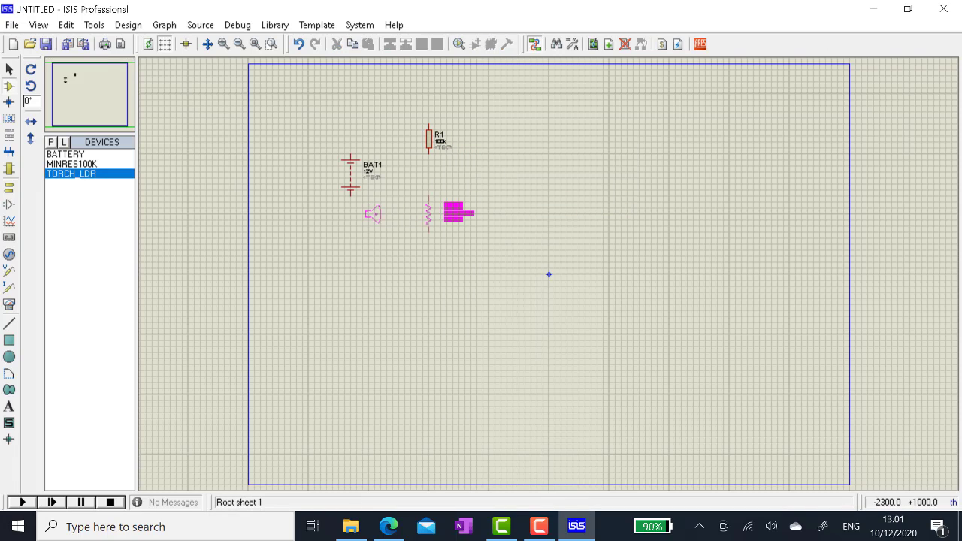
{"action": "left_click", "coordinate": [429, 232]}
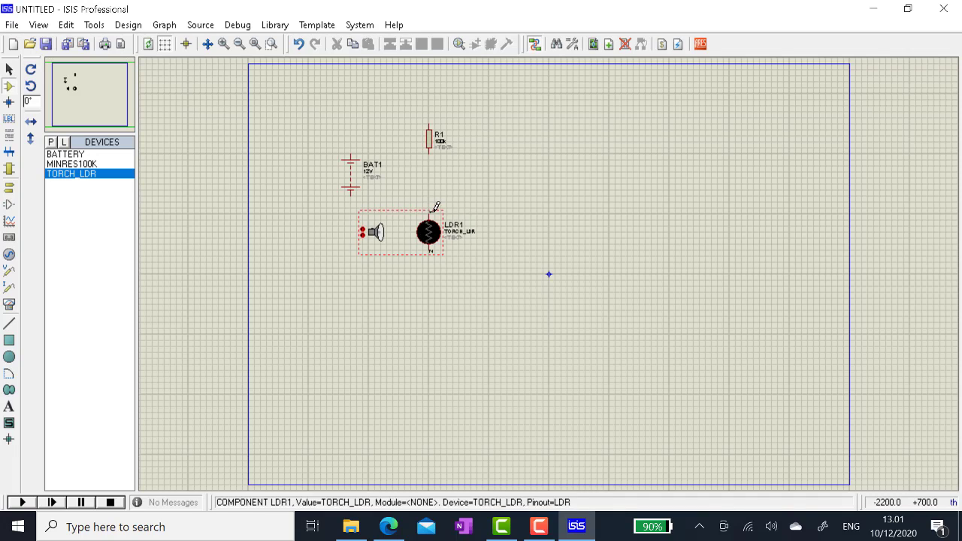
- Wire the battery, the resistor and the LDR into a closed series loop
{"action": "left_click", "coordinate": [351, 197]}
{"action": "left_click", "coordinate": [432, 253]}
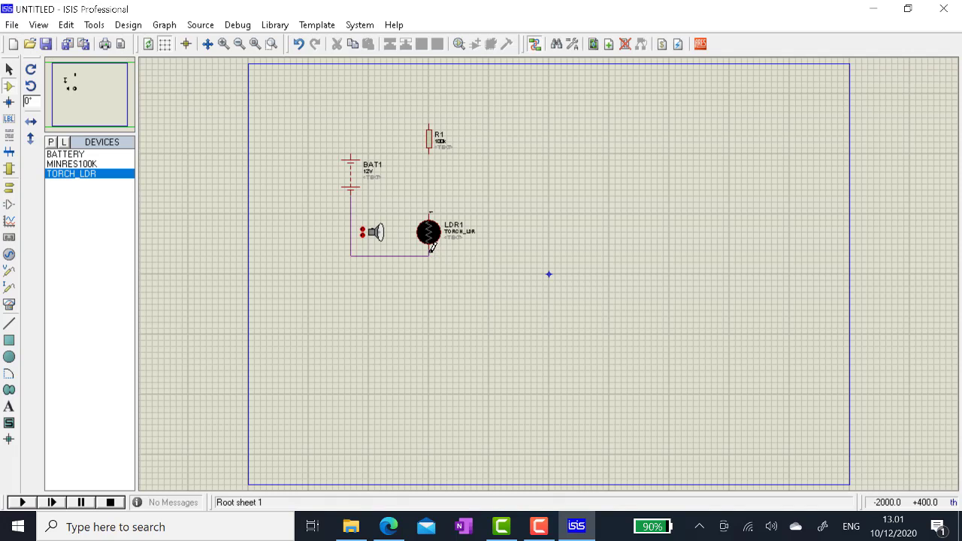
{"action": "left_click", "coordinate": [351, 155]}
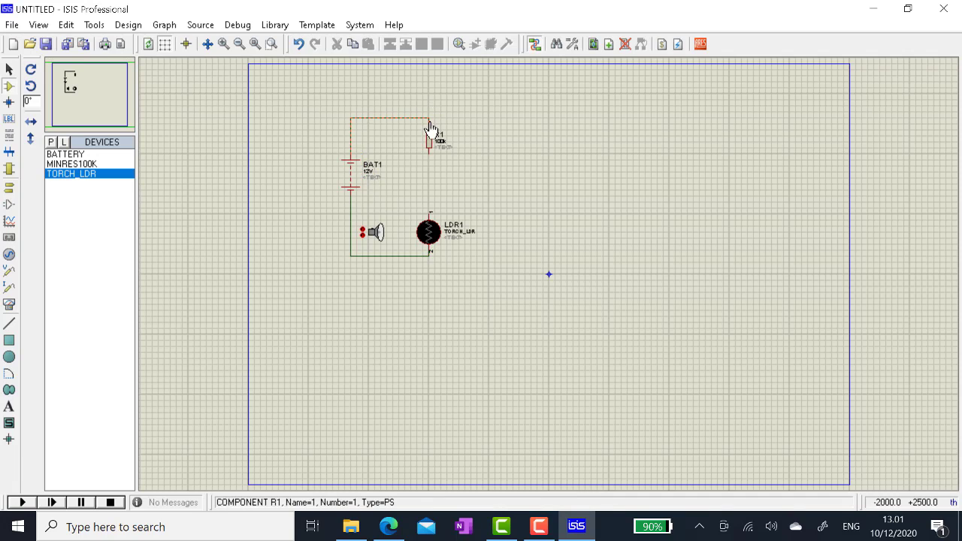
{"action": "left_click", "coordinate": [429, 123]}
{"action": "left_click", "coordinate": [430, 153]}
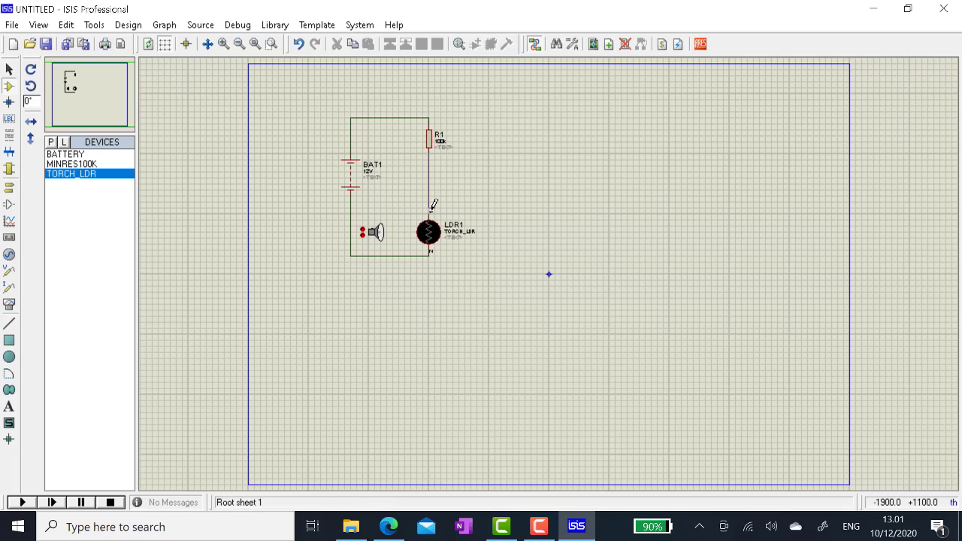
{"action": "left_click", "coordinate": [432, 211]}
- Place a DC voltmeter to the right of the LDR and wire it across the LDR's two terminals
{"action": "left_click", "coordinate": [10, 305]}
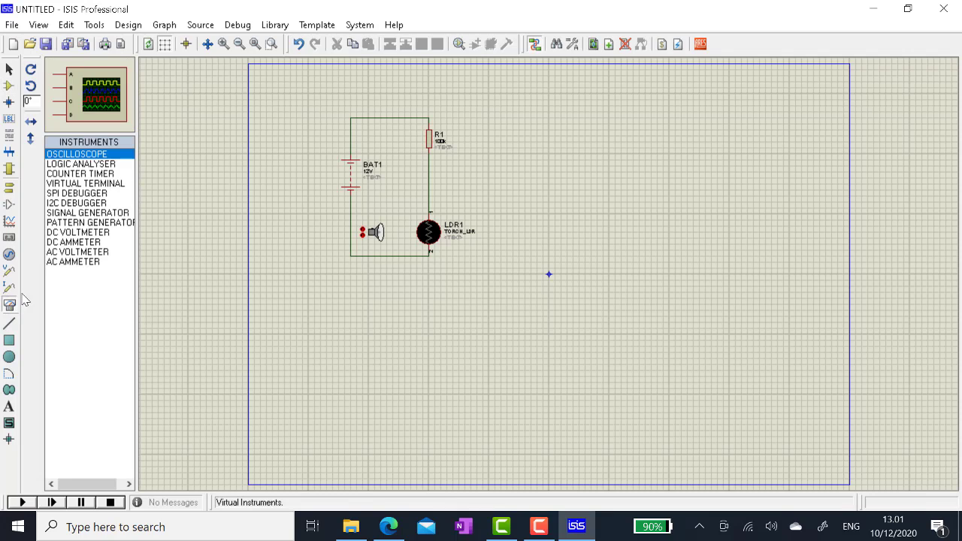
{"action": "left_click", "coordinate": [84, 232]}
{"action": "left_click", "coordinate": [505, 224]}
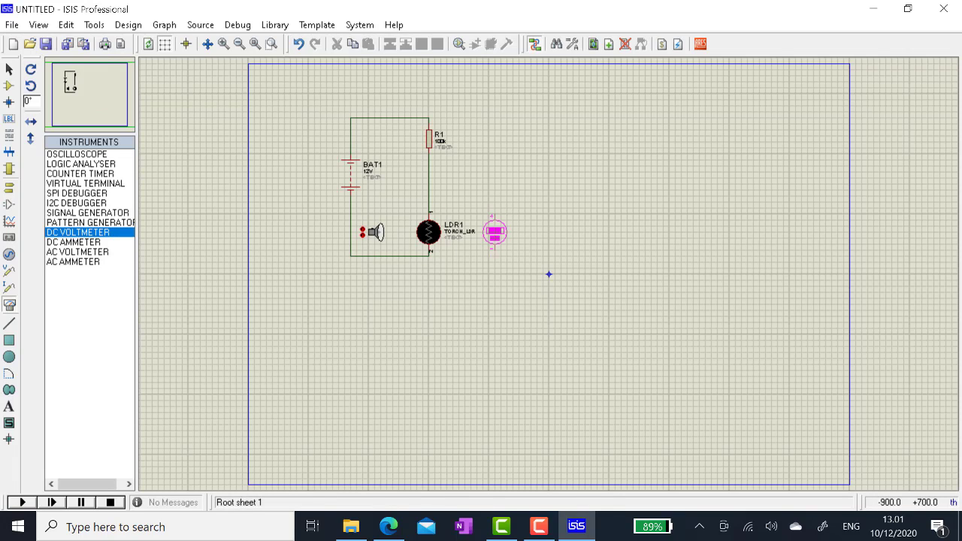
{"action": "left_click", "coordinate": [494, 233]}
{"action": "left_click", "coordinate": [496, 210]}
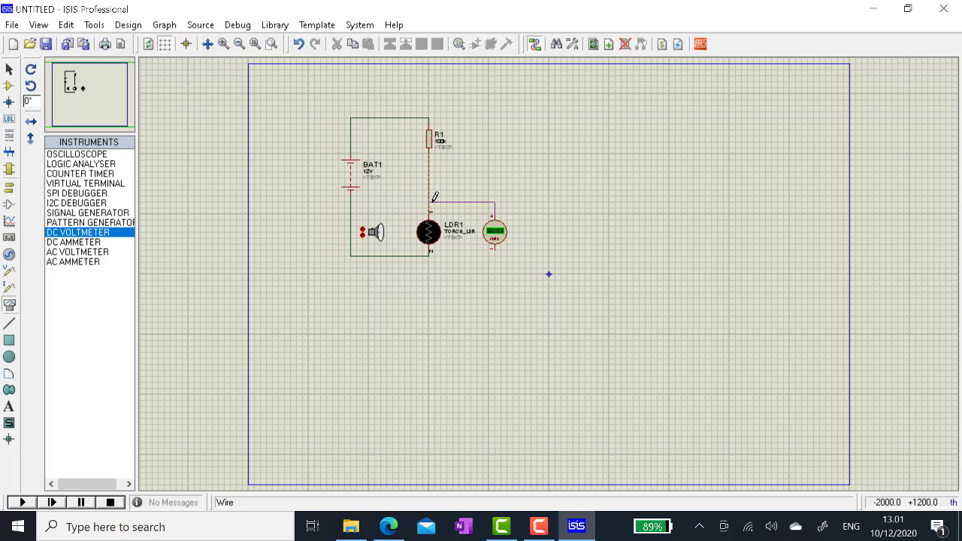
{"action": "left_click", "coordinate": [494, 247]}
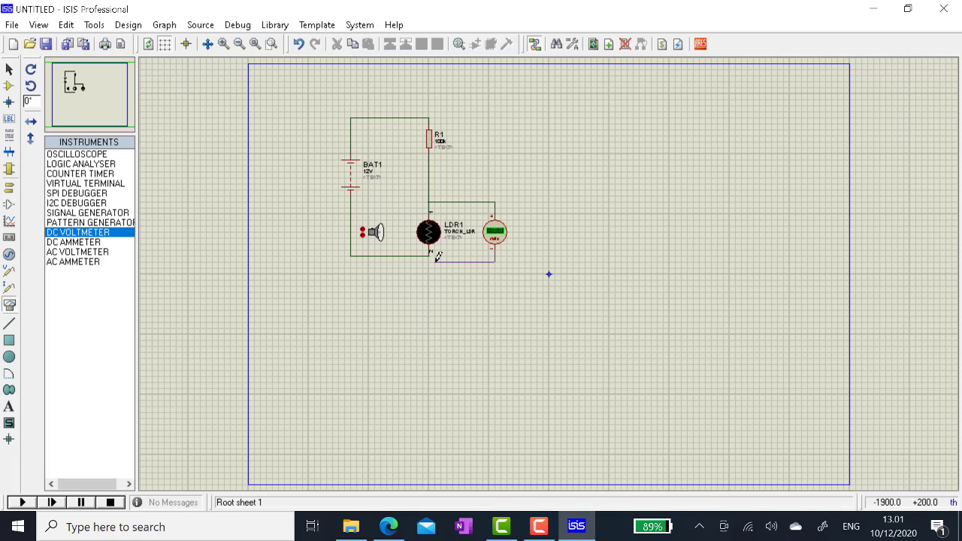
{"action": "left_click", "coordinate": [428, 251]}
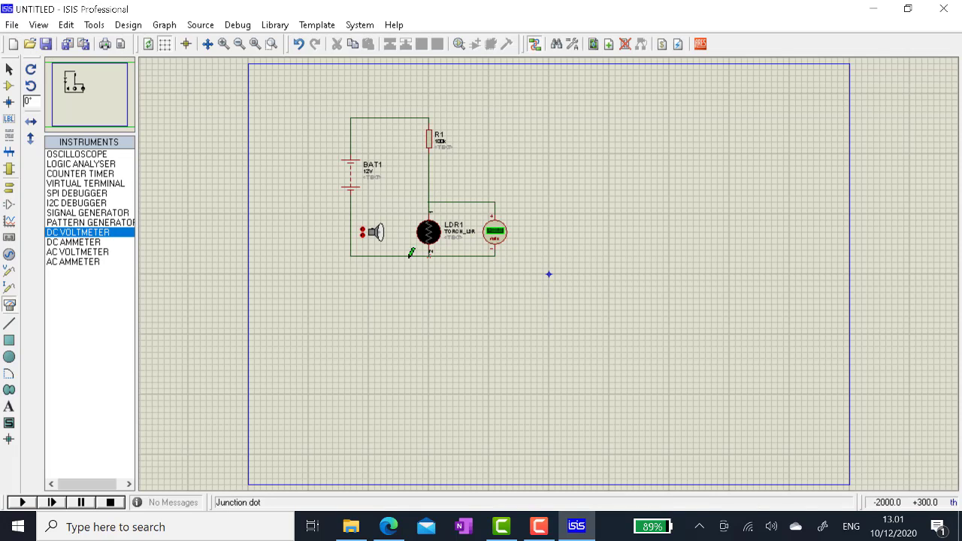
- Place a second DC voltmeter to the right of resistor R1 and wire it across the resistor
{"action": "left_click", "coordinate": [76, 234]}
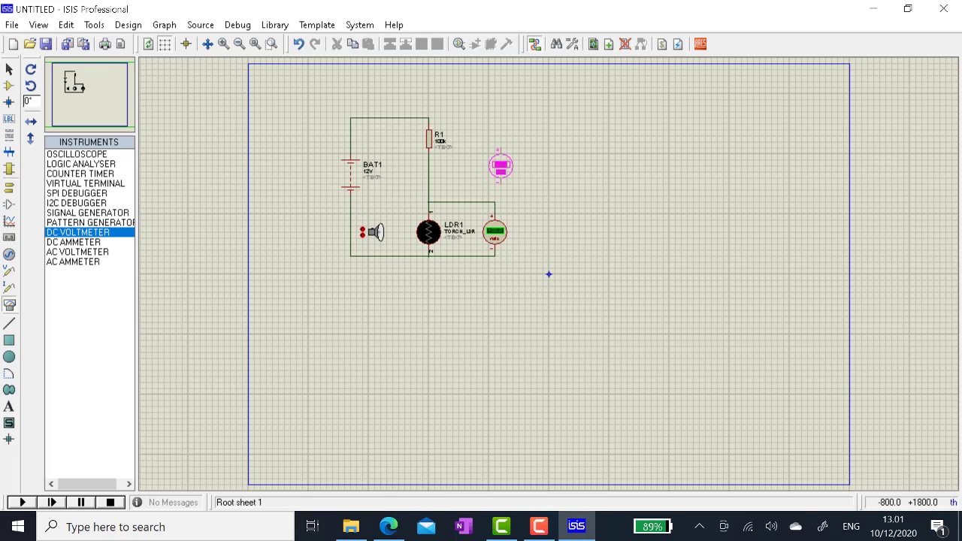
{"action": "left_click", "coordinate": [488, 148]}
{"action": "left_click", "coordinate": [488, 168]}
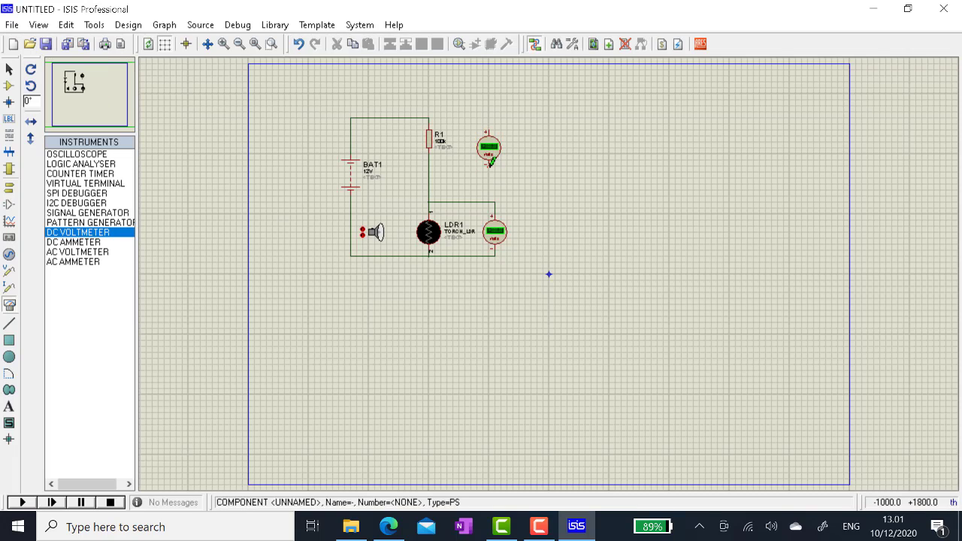
{"action": "left_click", "coordinate": [495, 199]}
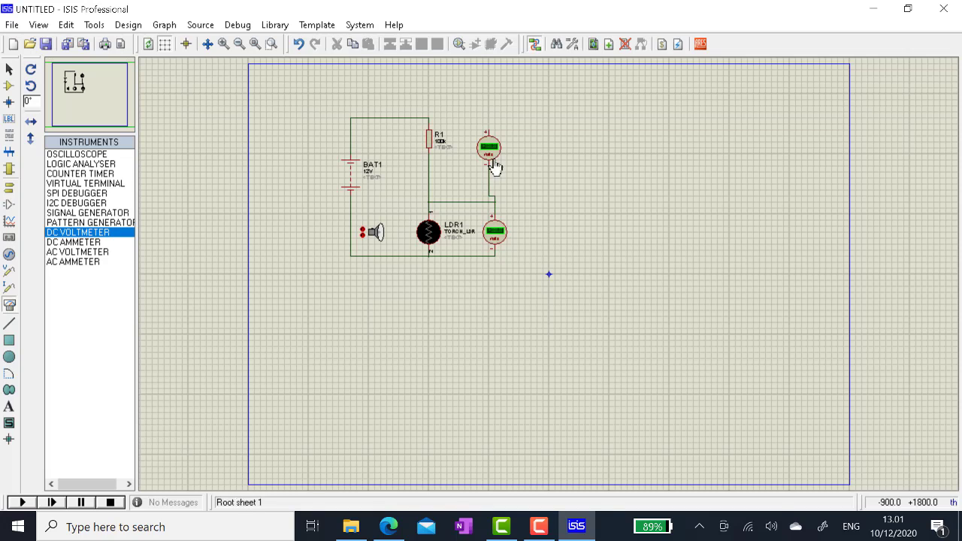
{"action": "left_click", "coordinate": [489, 130]}
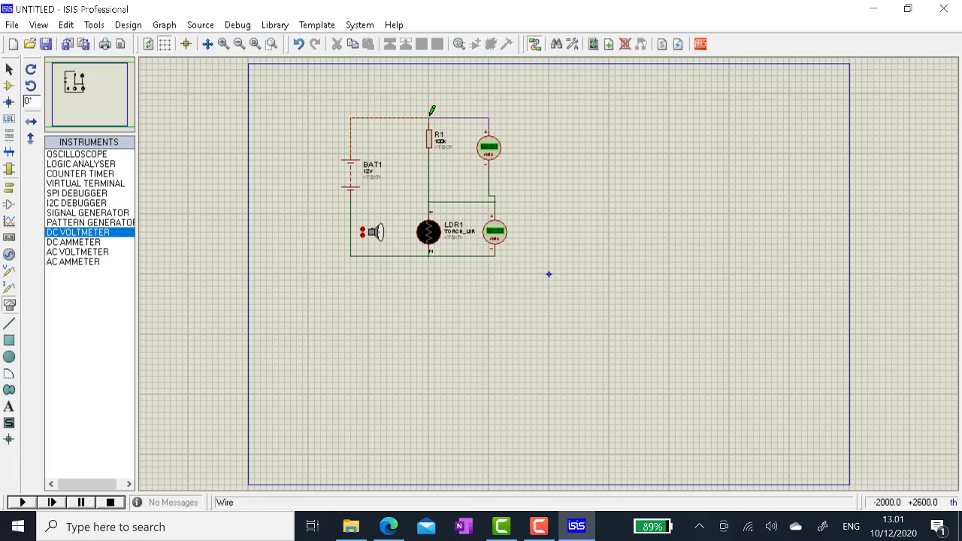
{"action": "left_click", "coordinate": [429, 118]}
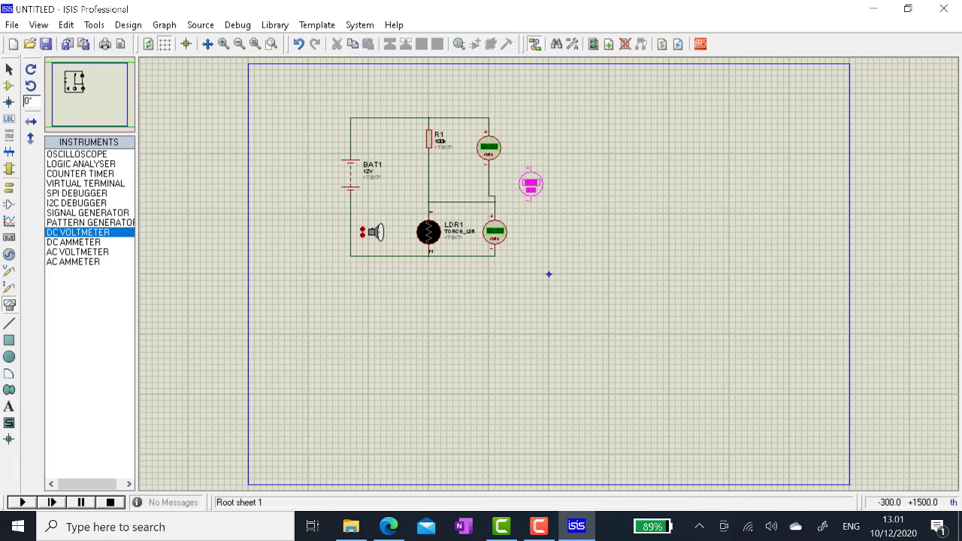
- Place a third DC voltmeter at the far right of the circuit and wire it between the upper and lower supply wires
{"action": "left_click", "coordinate": [530, 184]}
{"action": "left_click", "coordinate": [532, 167]}
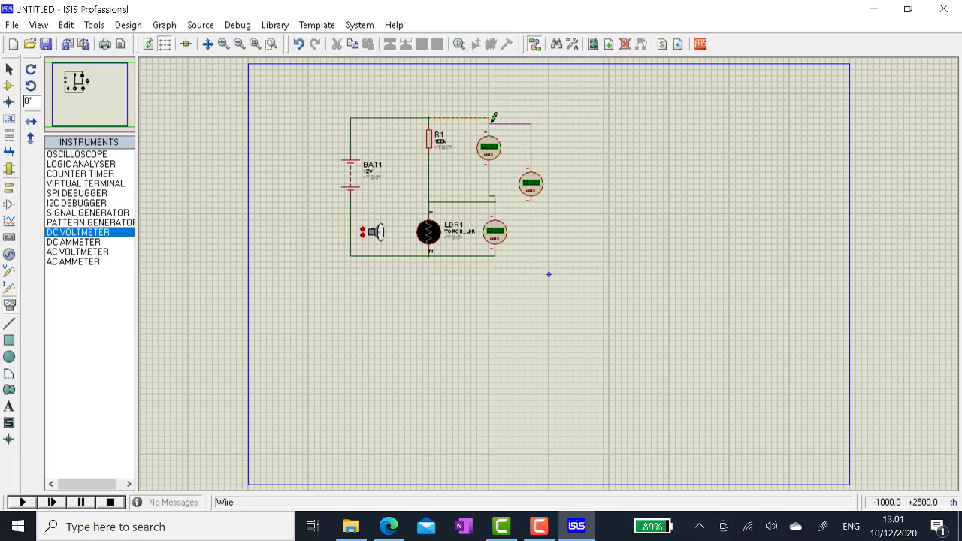
{"action": "left_click", "coordinate": [493, 118]}
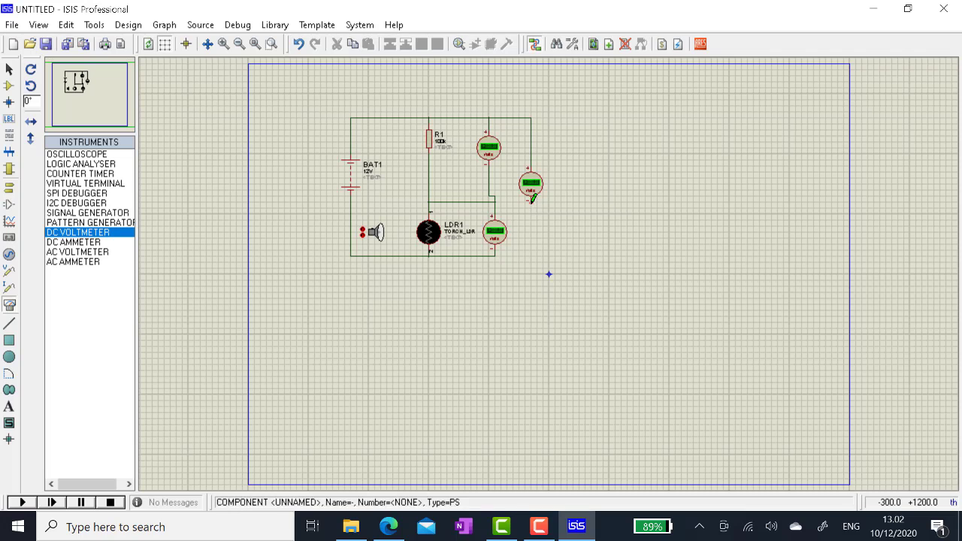
{"action": "left_click", "coordinate": [531, 199]}
{"action": "left_click", "coordinate": [495, 257]}
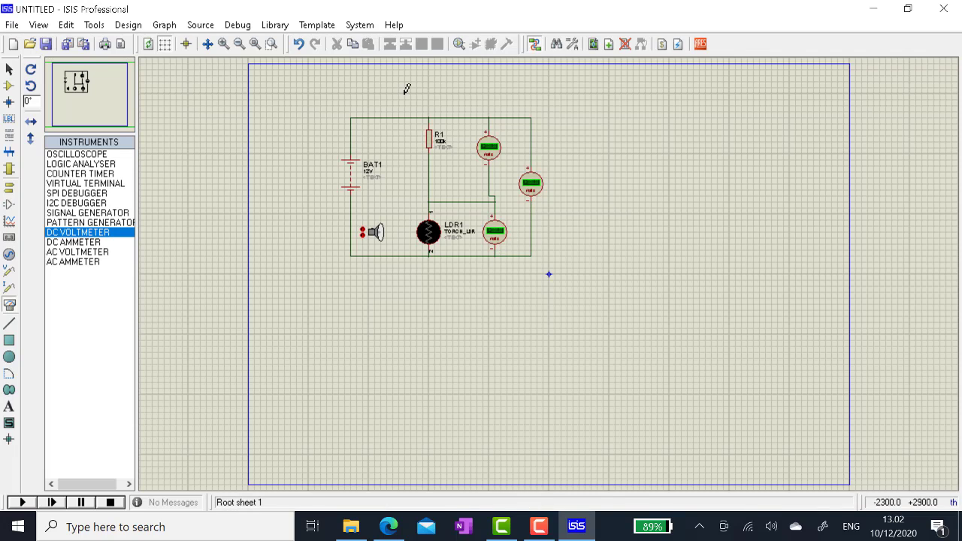
- Zoom in on the whole circuit, run the simulation and move the torch close to the LDR
{"action": "left_click", "coordinate": [271, 44]}
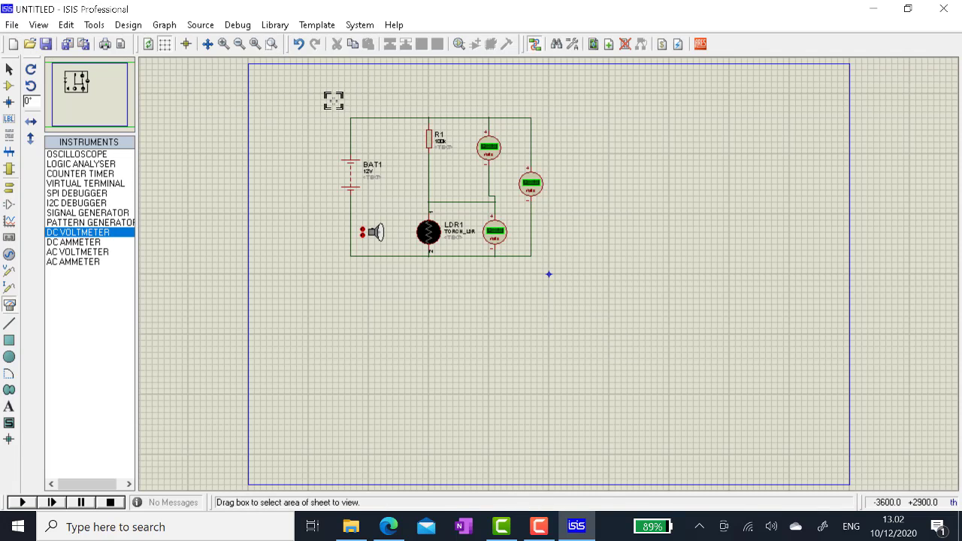
{"action": "left_click_drag", "start_coordinate": [333, 100], "coordinate": [550, 275]}
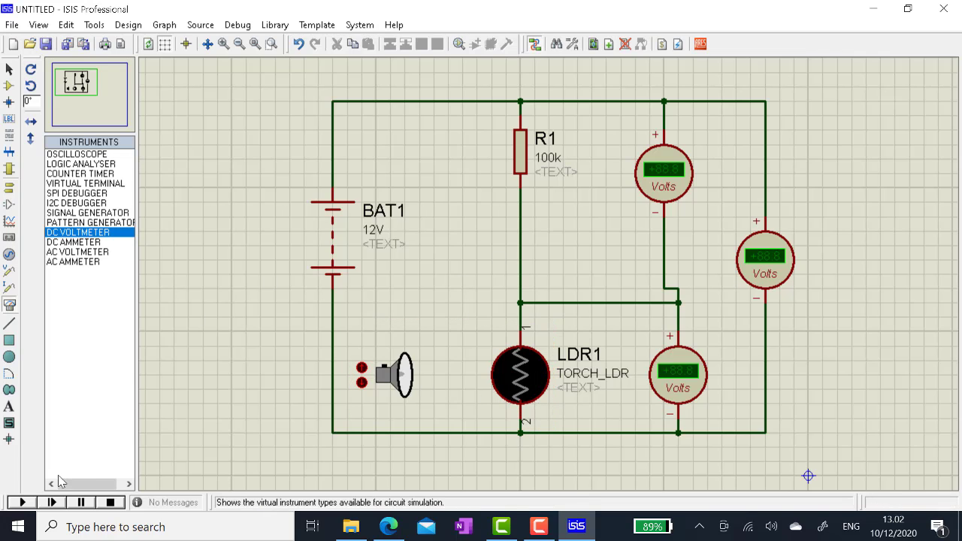
{"action": "left_click", "coordinate": [21, 502]}
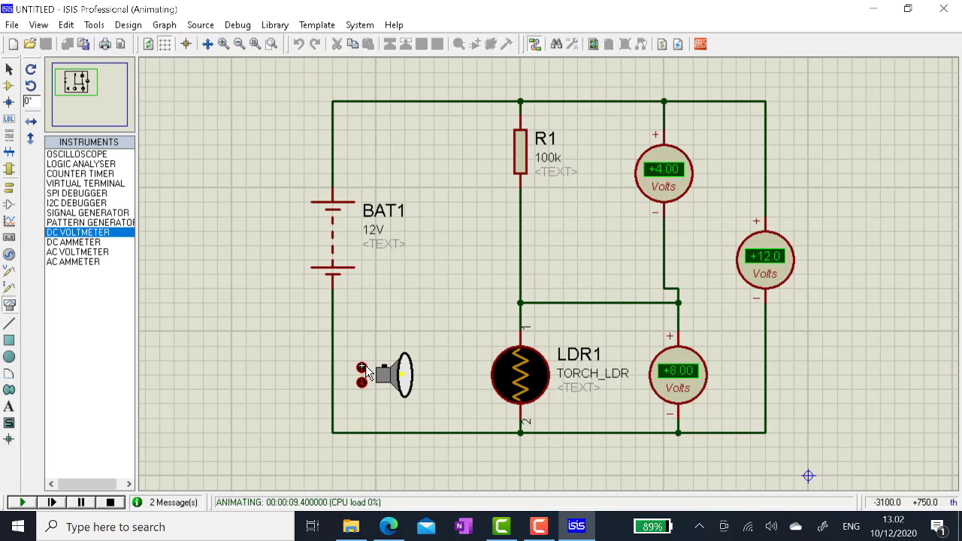
{"action": "left_click", "coordinate": [365, 366]}
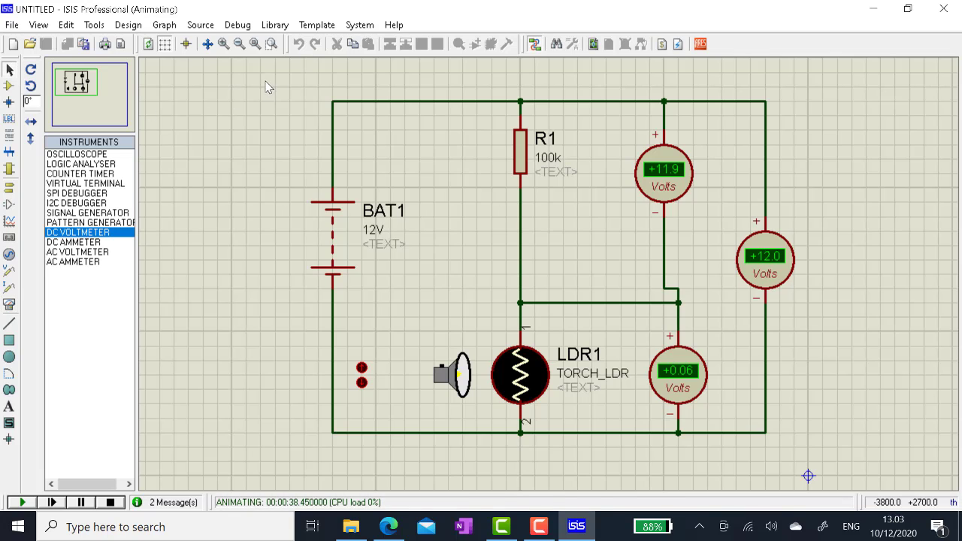
{"action": "left_click_drag", "start_coordinate": [260, 73], "coordinate": [834, 462]}
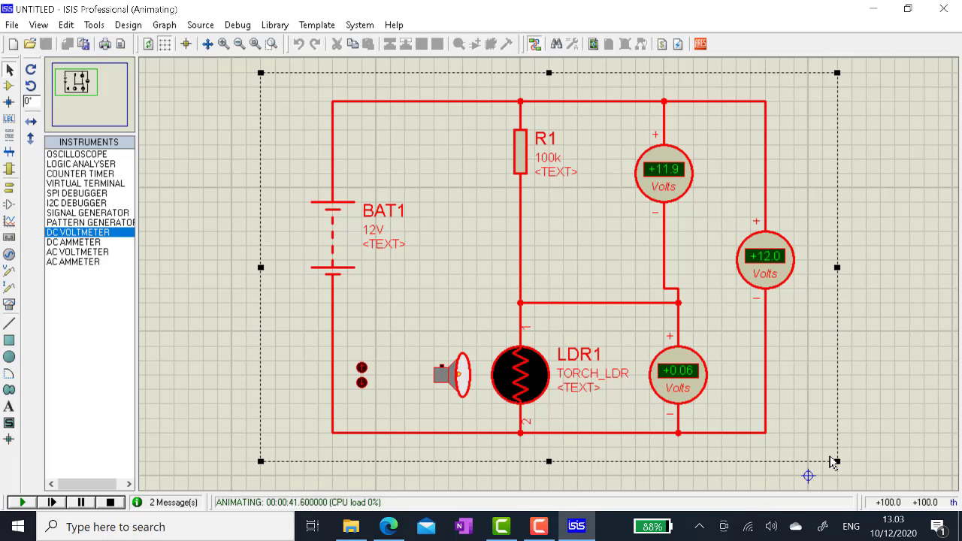
{"action": "left_click", "coordinate": [865, 388]}
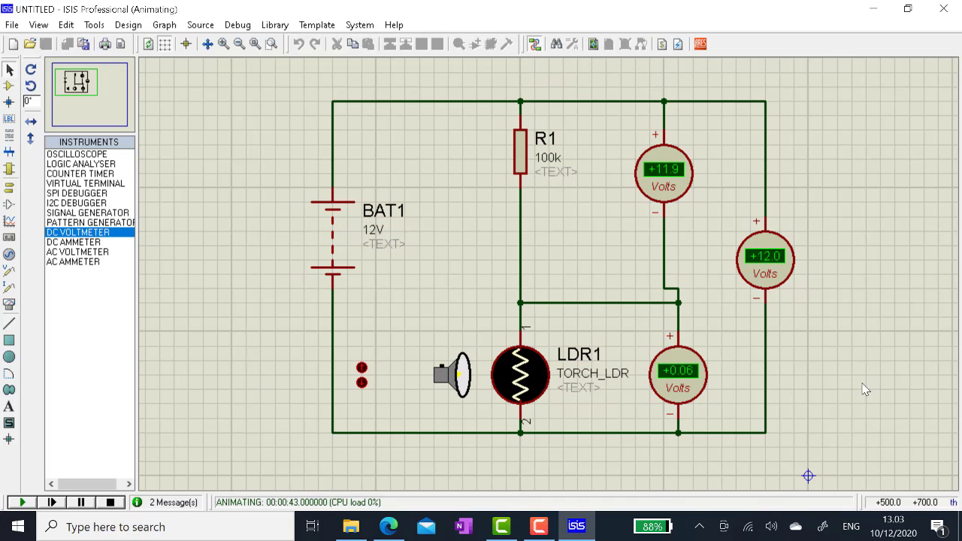
{"action": "left_click_drag", "start_coordinate": [277, 73], "coordinate": [824, 462]}
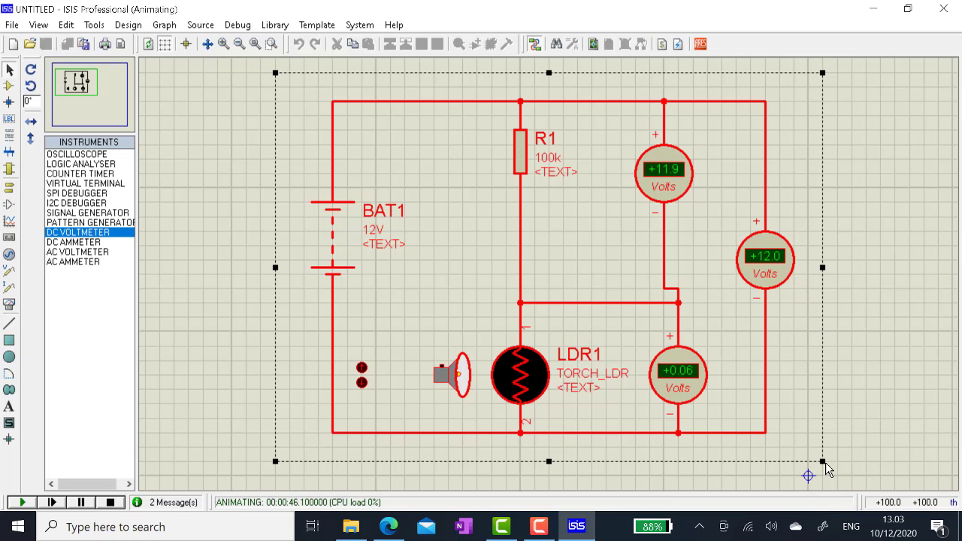
{"action": "right_click", "coordinate": [764, 255]}
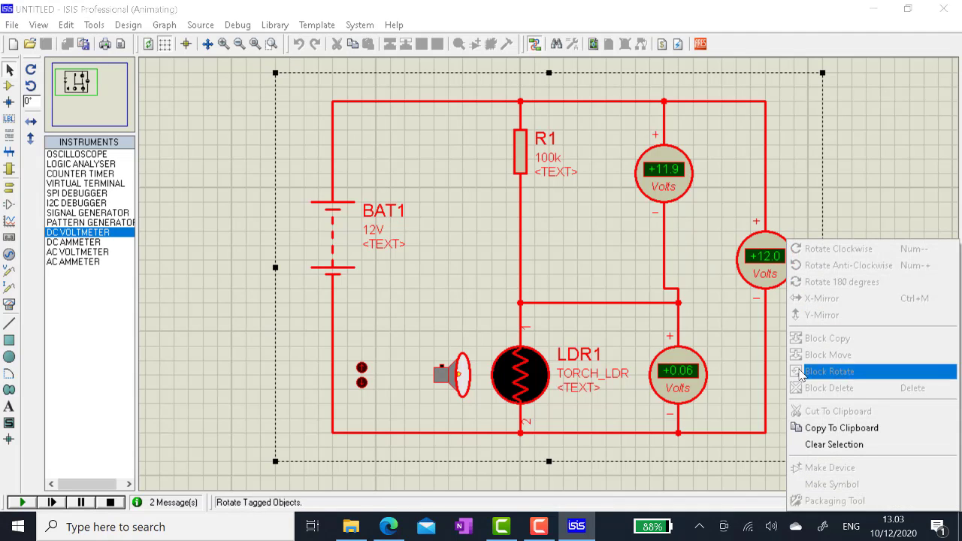
{"action": "left_click", "coordinate": [692, 364]}
{"action": "left_click", "coordinate": [181, 450]}
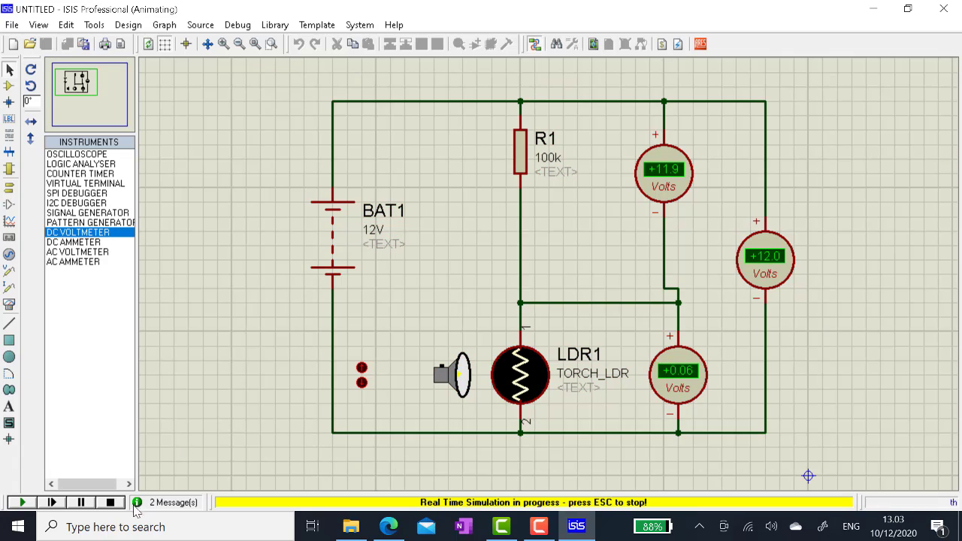
- Stop the simulation and close the voltage divider design without saving the changes
{"action": "left_click", "coordinate": [111, 504]}
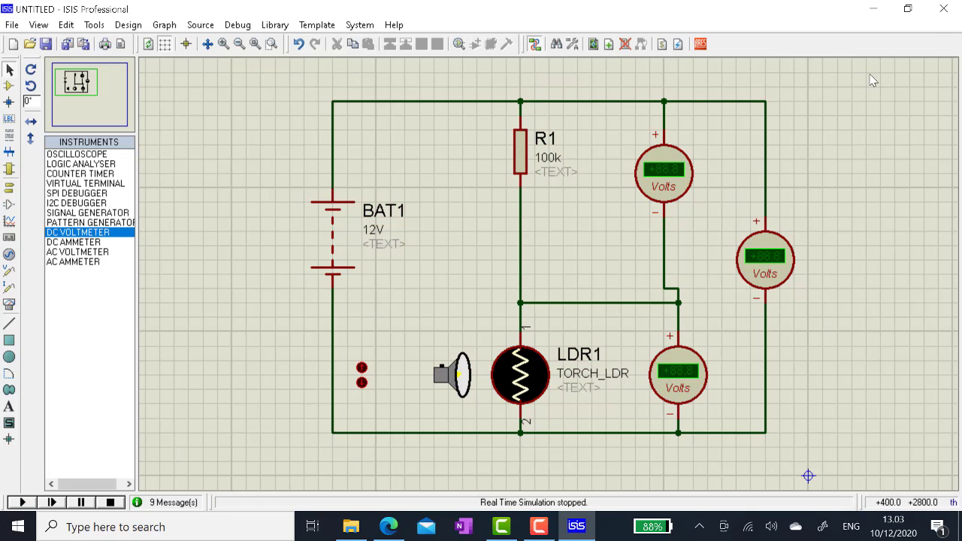
{"action": "left_click", "coordinate": [943, 9]}
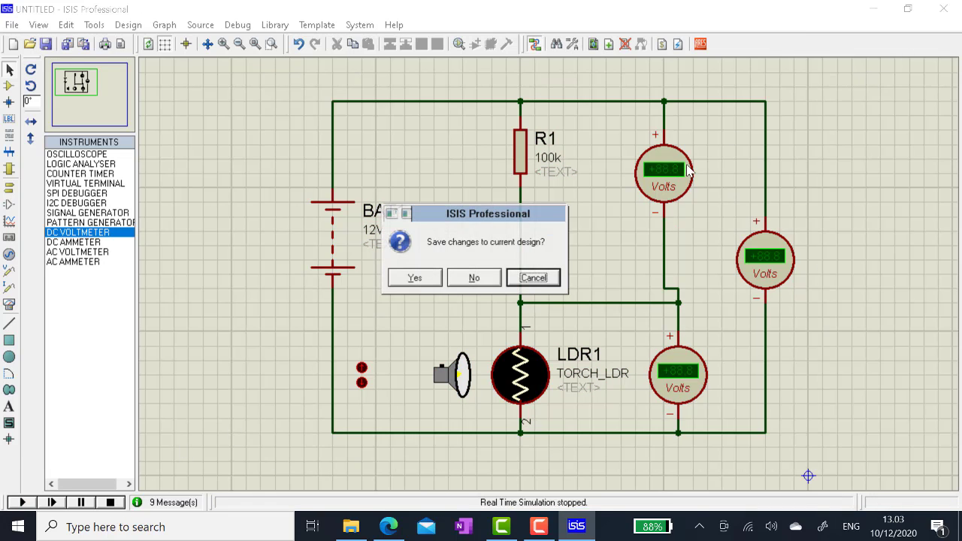
{"action": "left_click", "coordinate": [475, 279]}
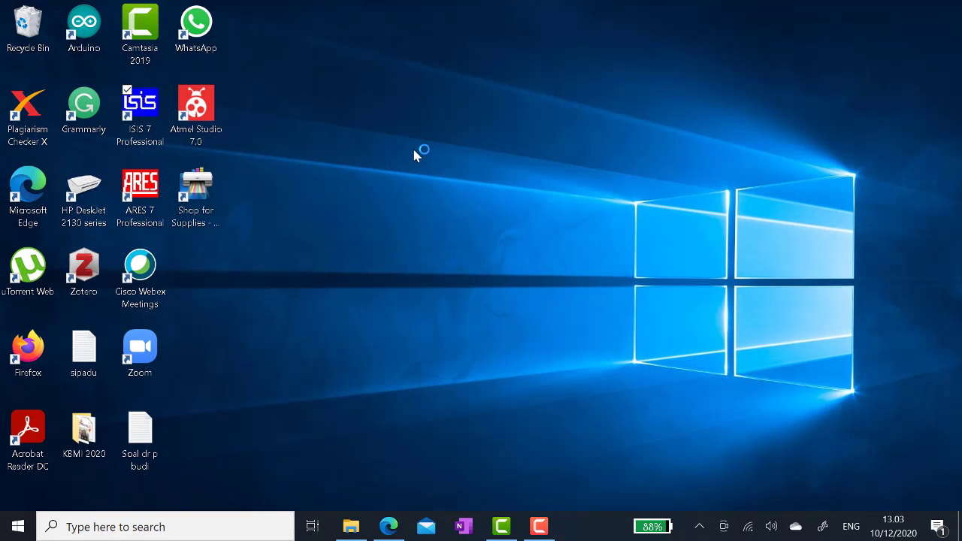
- Launch ISIS 7 Professional again from the desktop to start with an empty design
{"action": "right_click", "coordinate": [447, 195]}
{"action": "left_click", "coordinate": [386, 242]}
{"action": "double_click", "coordinate": [140, 113]}
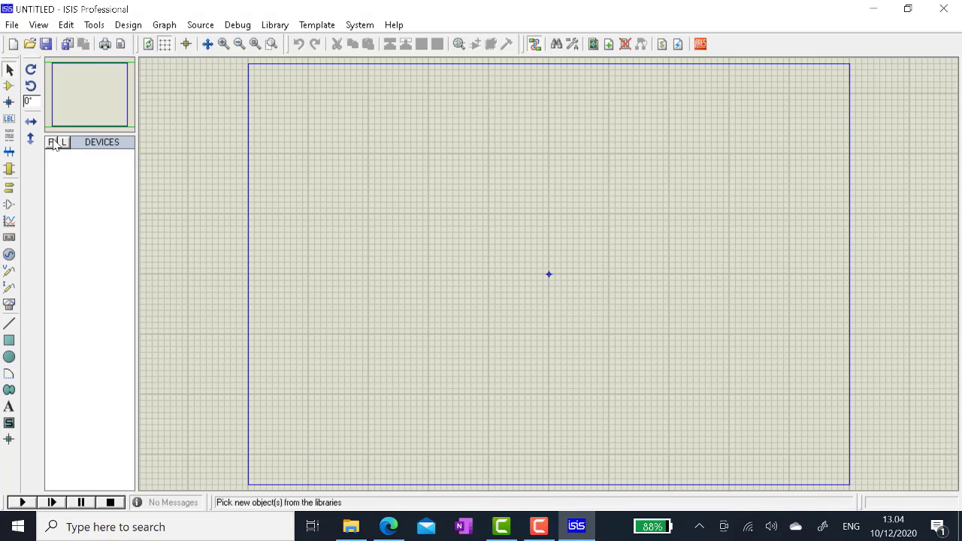
- Search the device library for "ldr" and add TORCH_LDR to the design's device list
{"action": "left_click", "coordinate": [51, 142]}
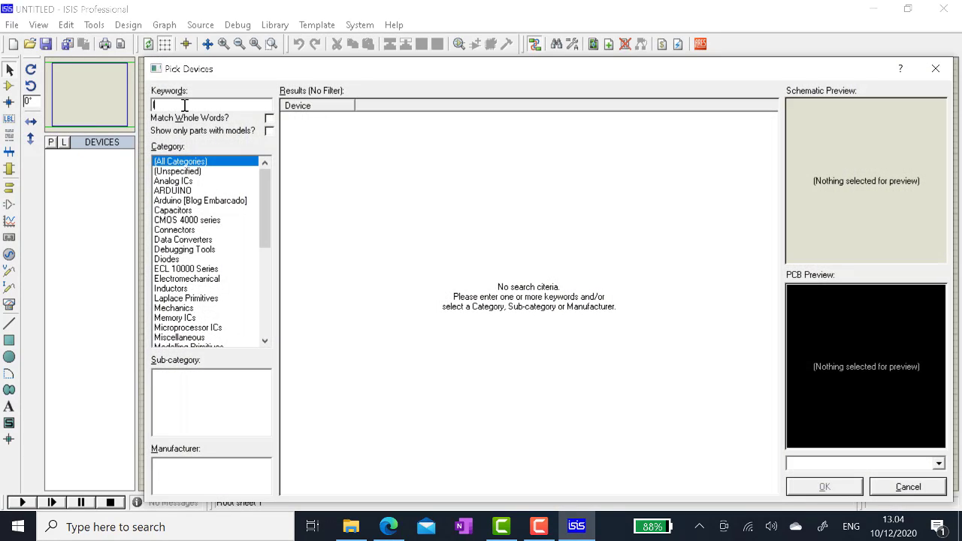
{"action": "type", "text": "ldr"}
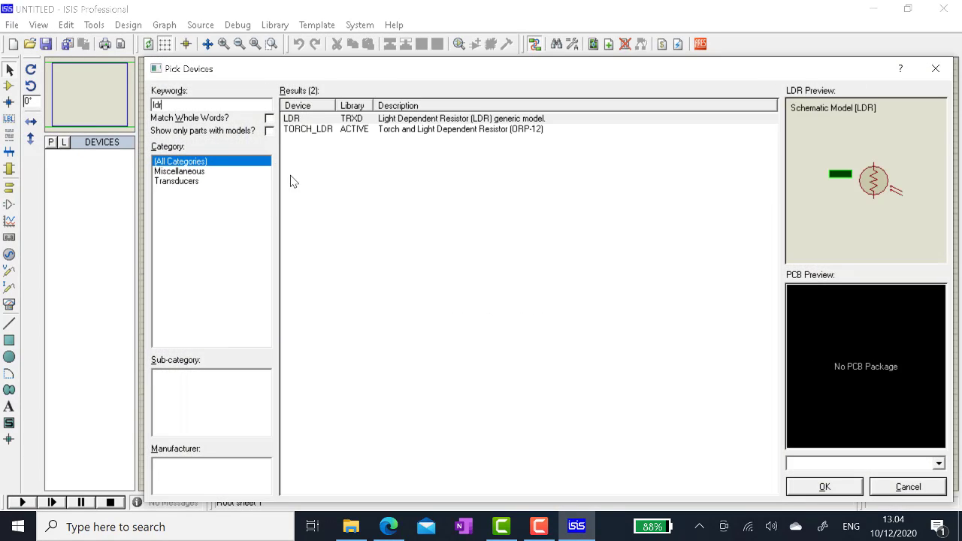
{"action": "left_click", "coordinate": [359, 129]}
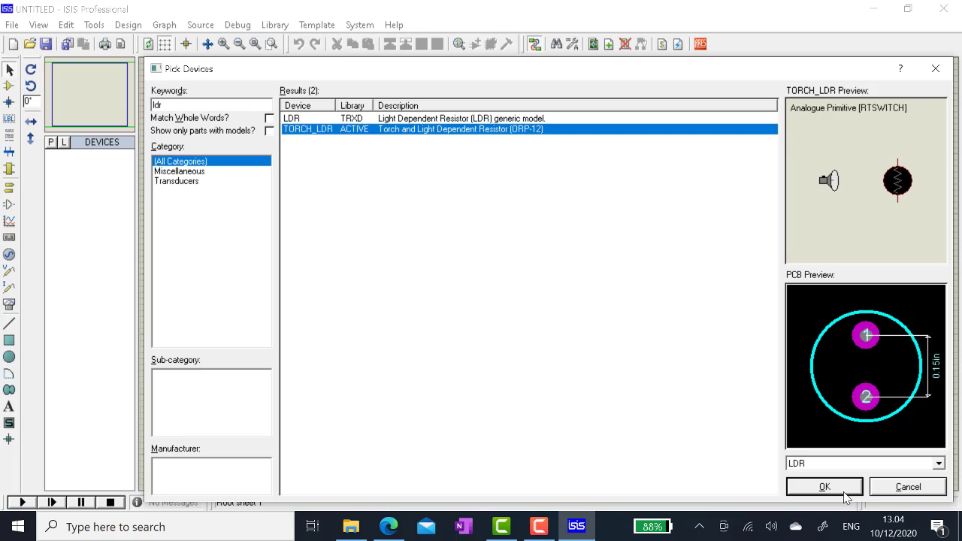
{"action": "left_click", "coordinate": [849, 490]}
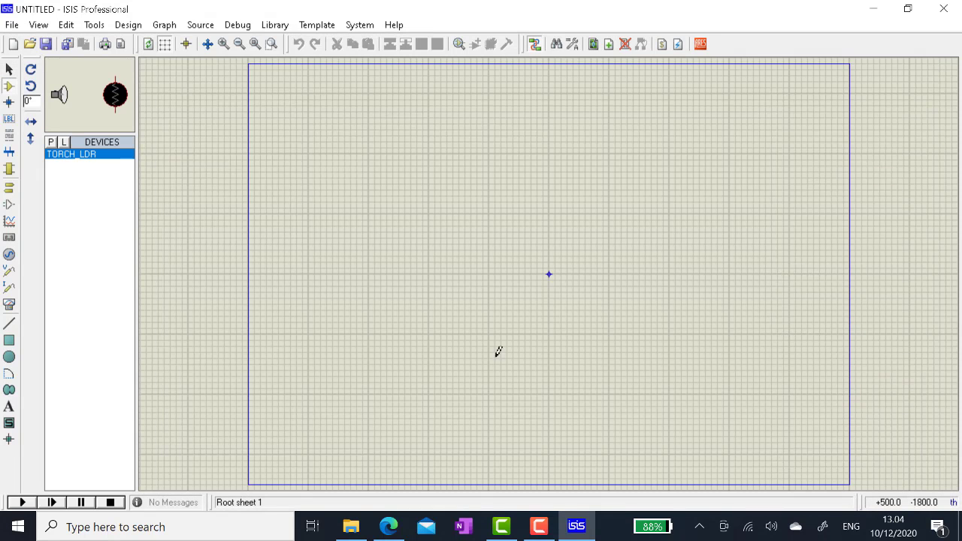
- Add the MINRES100K resistor from the 0.6W Metal Film sub-category of Resistors to the device list
{"action": "left_click", "coordinate": [51, 143]}
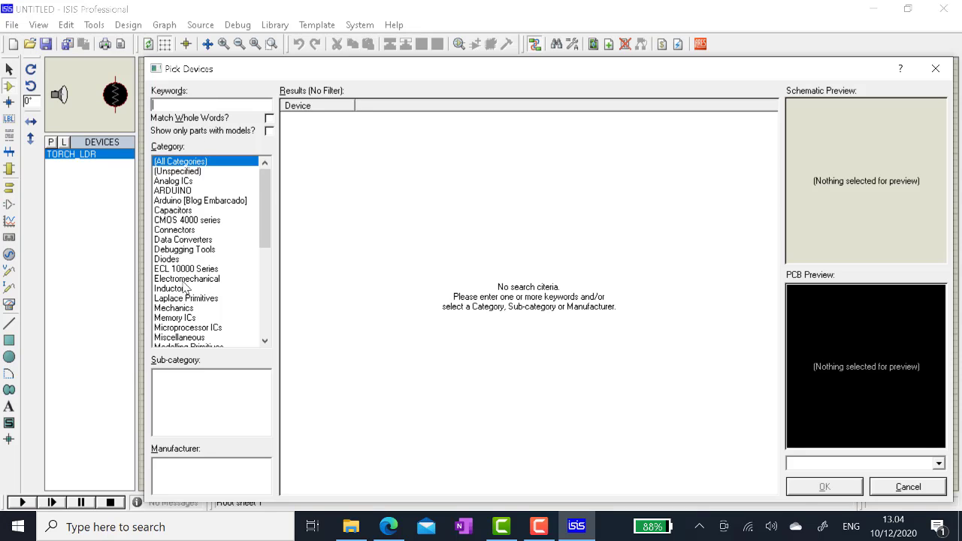
{"action": "scroll", "coordinate": [184, 289], "scroll_direction": "down", "scroll_amount": 3}
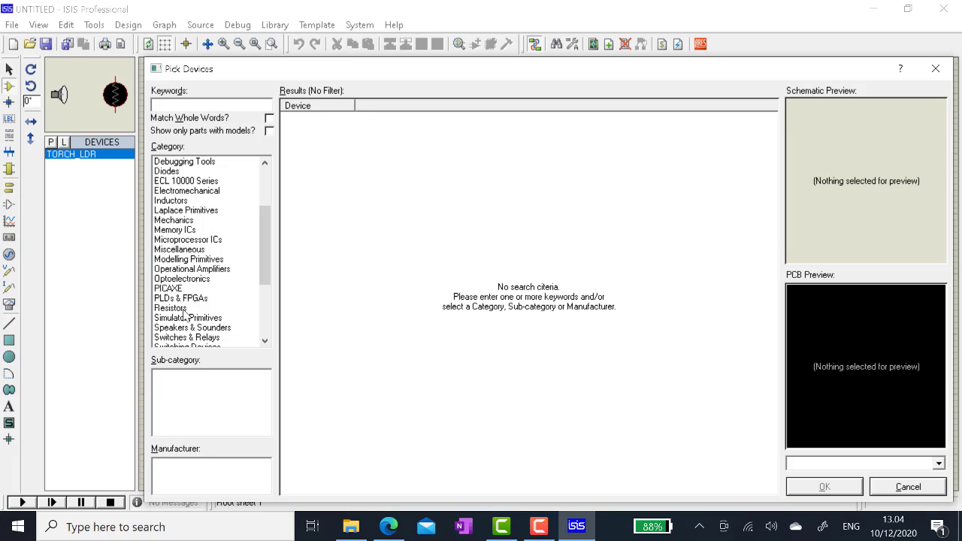
{"action": "left_click", "coordinate": [171, 308]}
{"action": "left_click", "coordinate": [185, 386]}
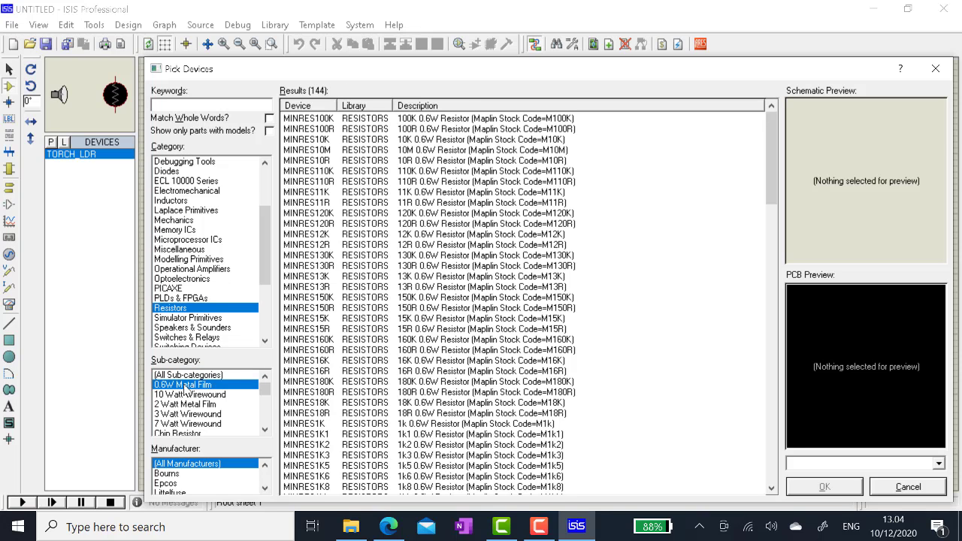
{"action": "left_click", "coordinate": [440, 124]}
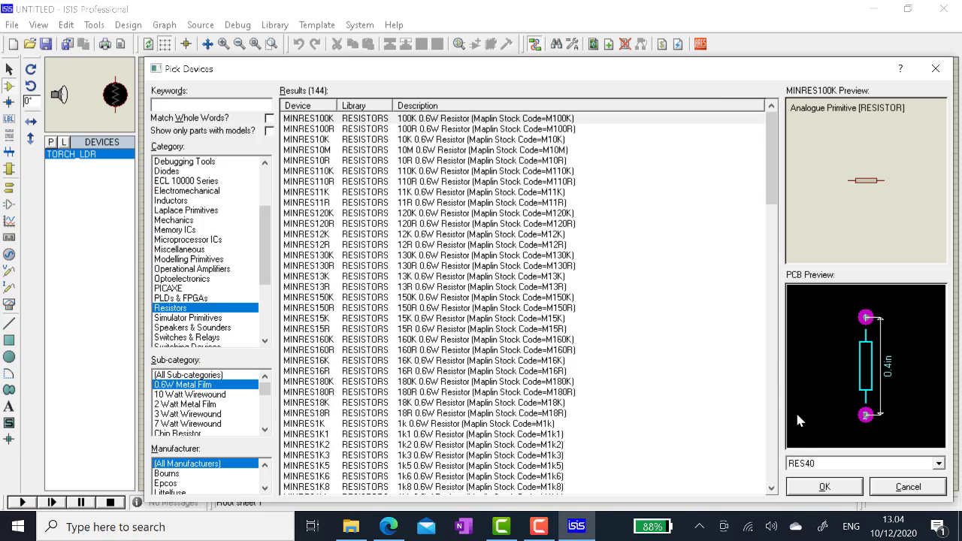
{"action": "left_click", "coordinate": [820, 487]}
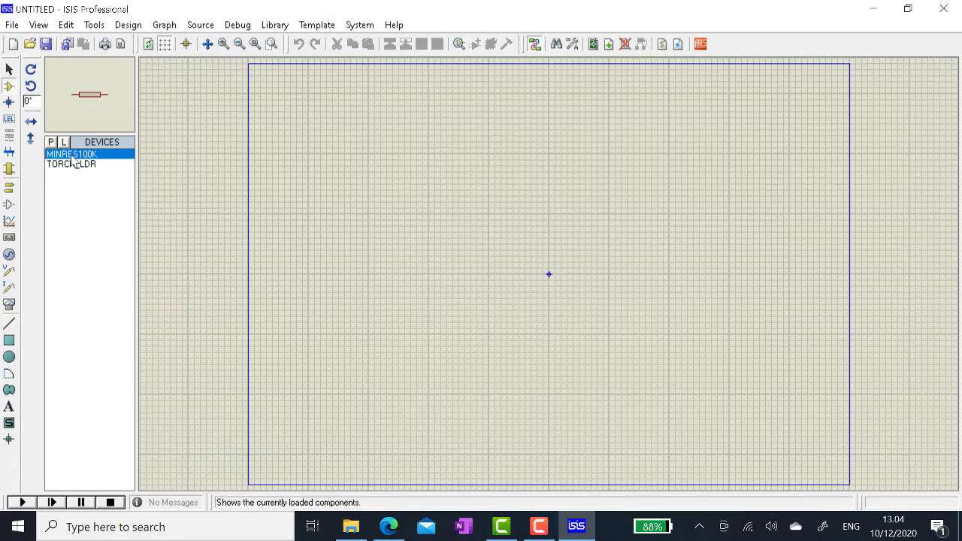
- Search the device library for "0.1u" and add the 100nF, 16V ceramic chip capacitor AVX0402Y5V100N to the device list
{"action": "left_click", "coordinate": [50, 142]}
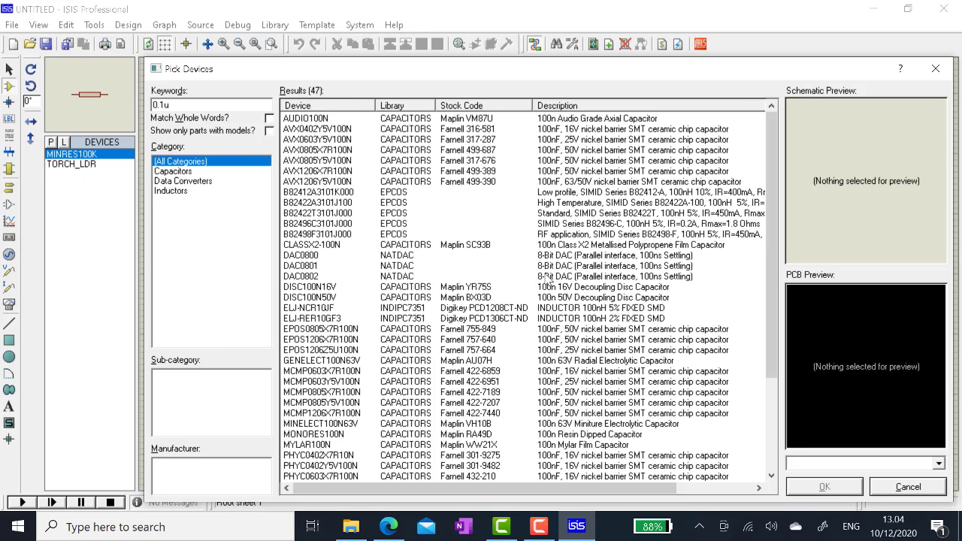
{"action": "scroll", "coordinate": [601, 335], "scroll_direction": "down", "scroll_amount": 2}
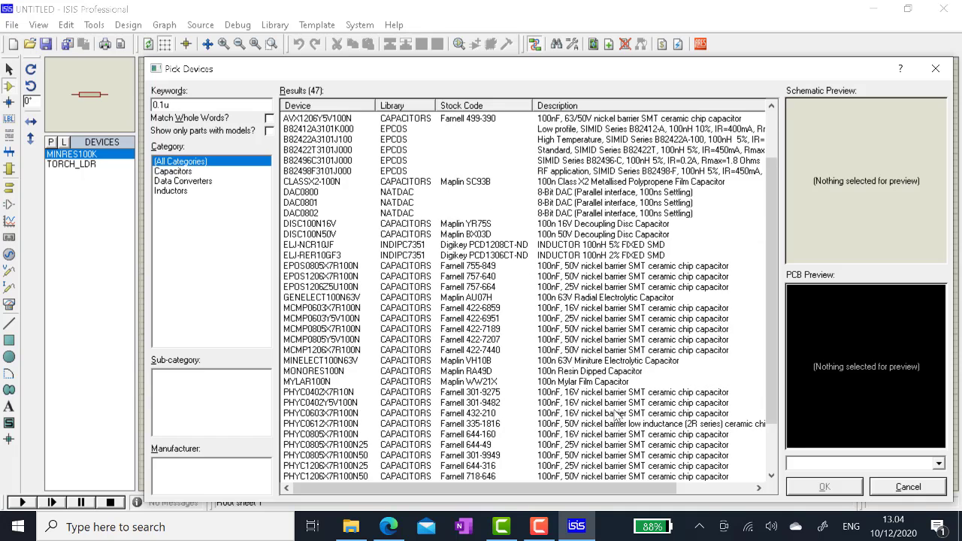
{"action": "scroll", "coordinate": [615, 416], "scroll_direction": "down", "scroll_amount": 2}
{"action": "scroll", "coordinate": [642, 449], "scroll_direction": "up", "scroll_amount": 1}
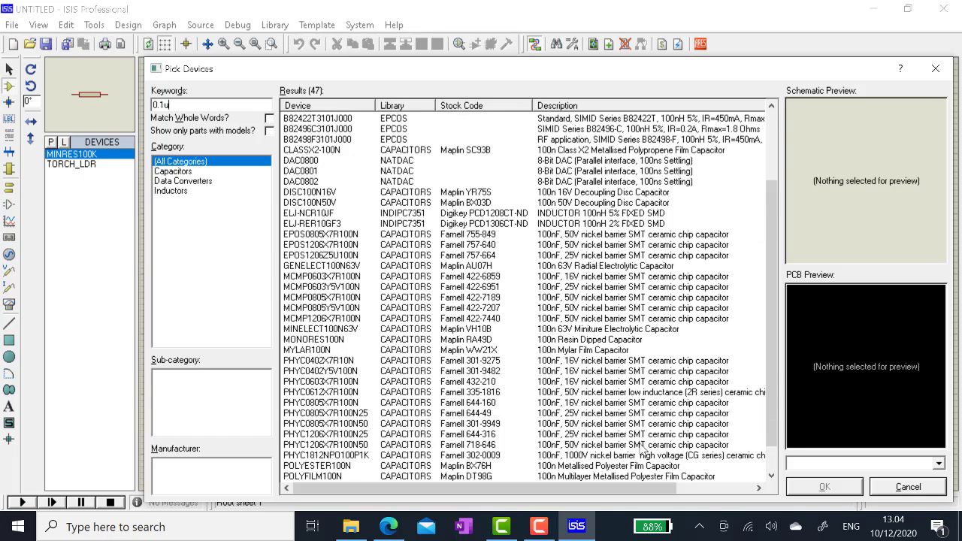
{"action": "scroll", "coordinate": [642, 444], "scroll_direction": "down", "scroll_amount": 1}
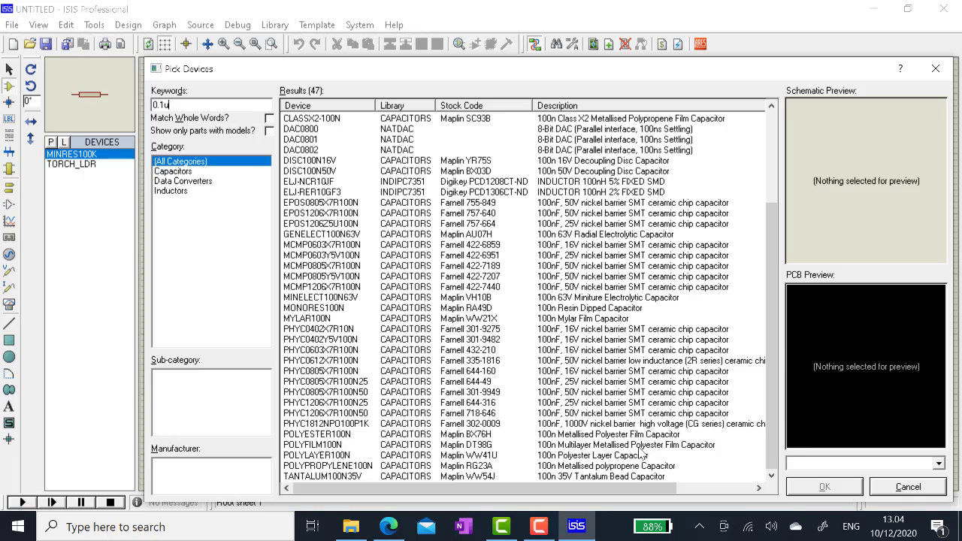
{"action": "scroll", "coordinate": [618, 359], "scroll_direction": "up", "scroll_amount": 2}
{"action": "scroll", "coordinate": [618, 355], "scroll_direction": "up", "scroll_amount": 2}
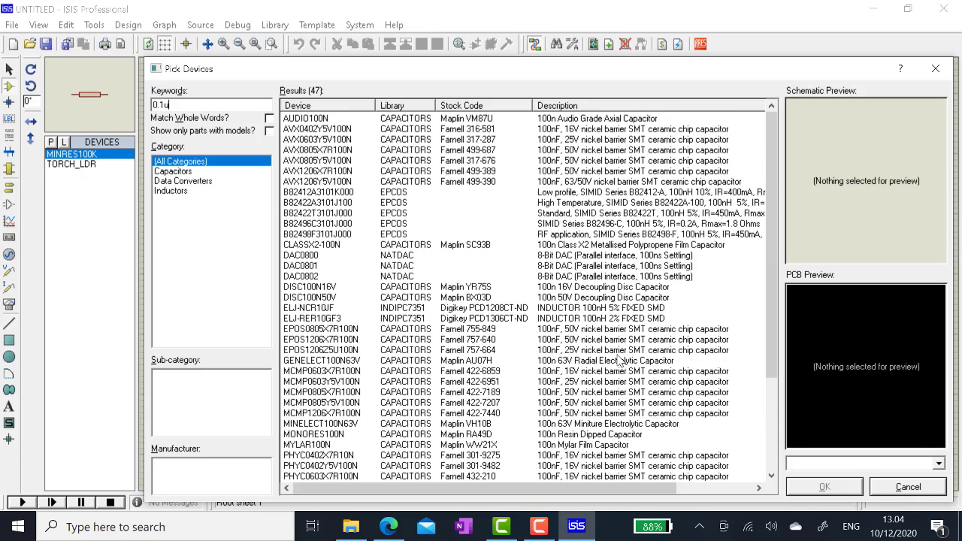
{"action": "left_click", "coordinate": [592, 131]}
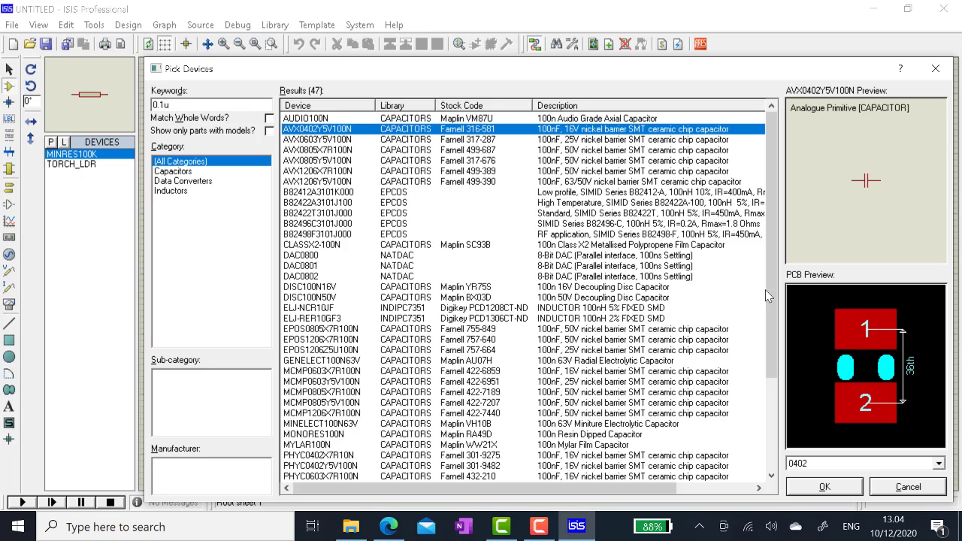
{"action": "left_click", "coordinate": [824, 487]}
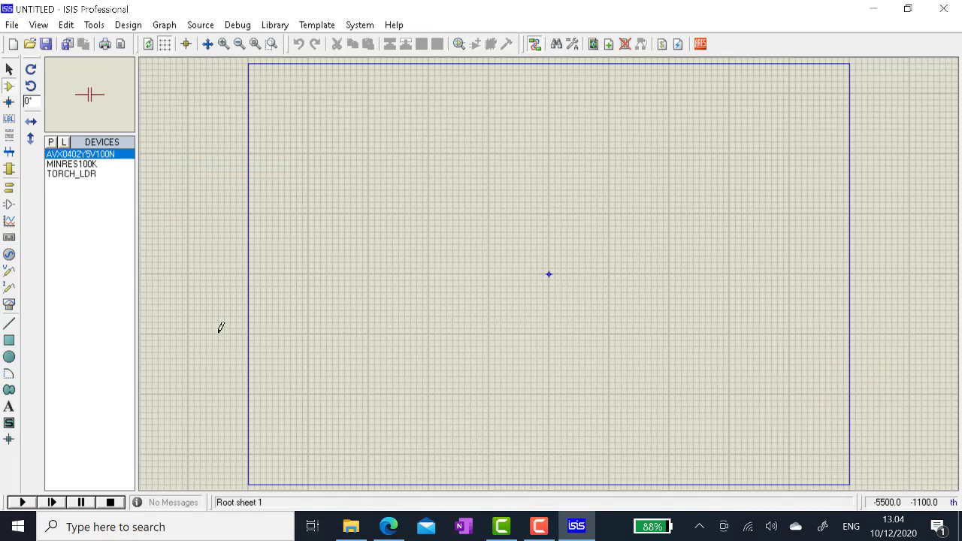
- Search the device library for "diac" and add the generic DIAC to the device list
{"action": "left_click", "coordinate": [52, 143]}
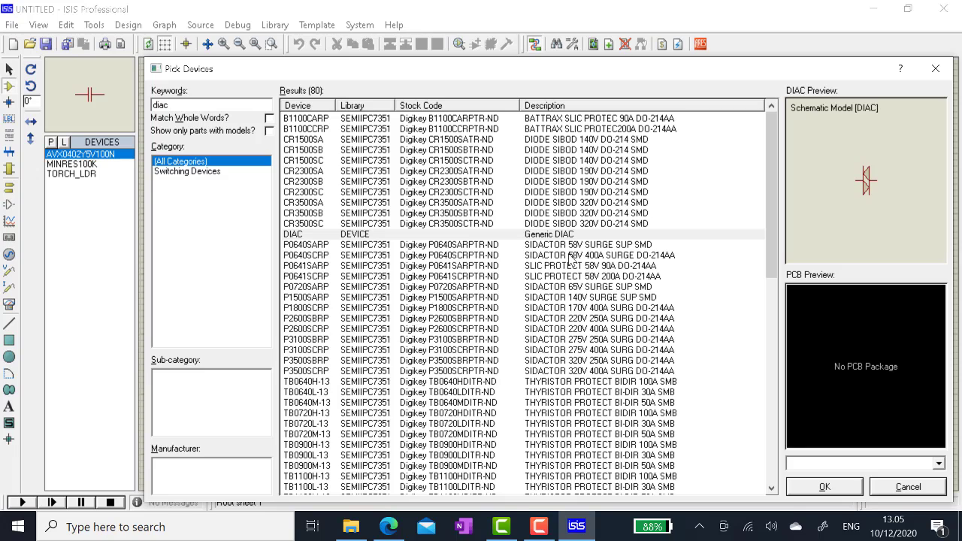
{"action": "left_click", "coordinate": [571, 236]}
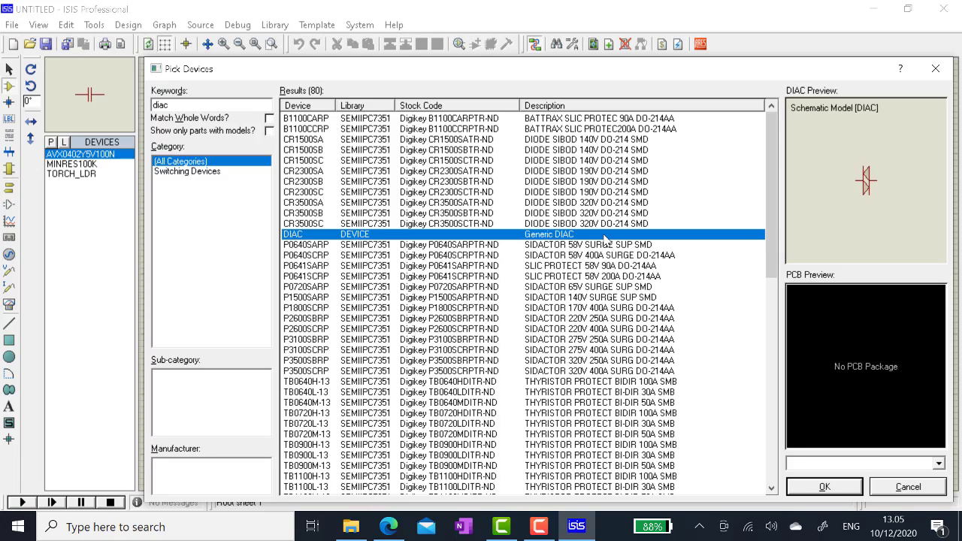
{"action": "left_click", "coordinate": [822, 487]}
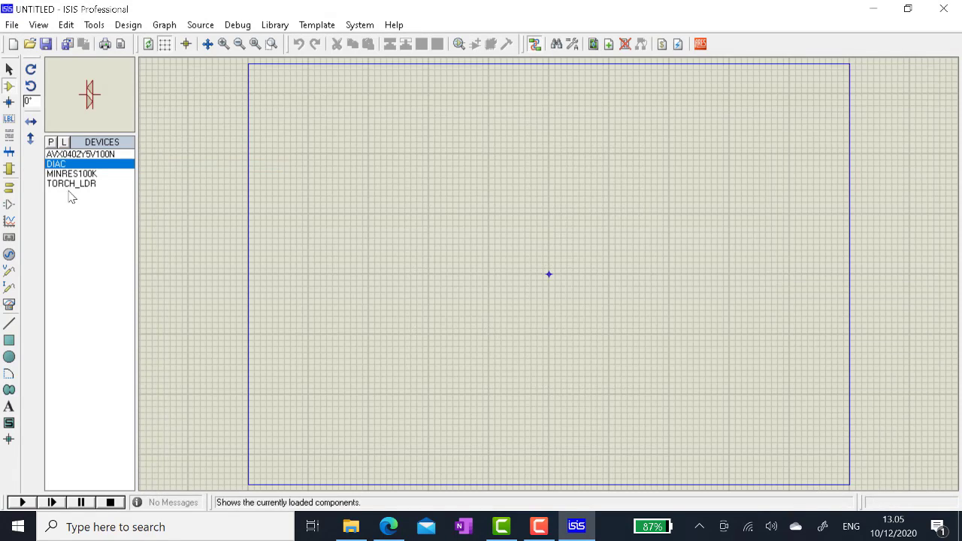
- Search the device library for "triac" and add the generic TRIAC to the device list
{"action": "left_click", "coordinate": [51, 142]}
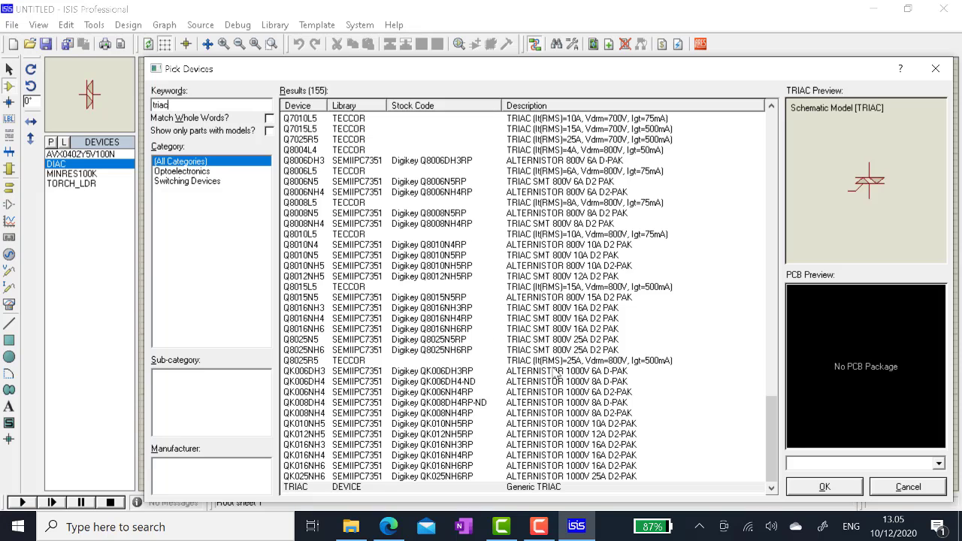
{"action": "left_click", "coordinate": [375, 489]}
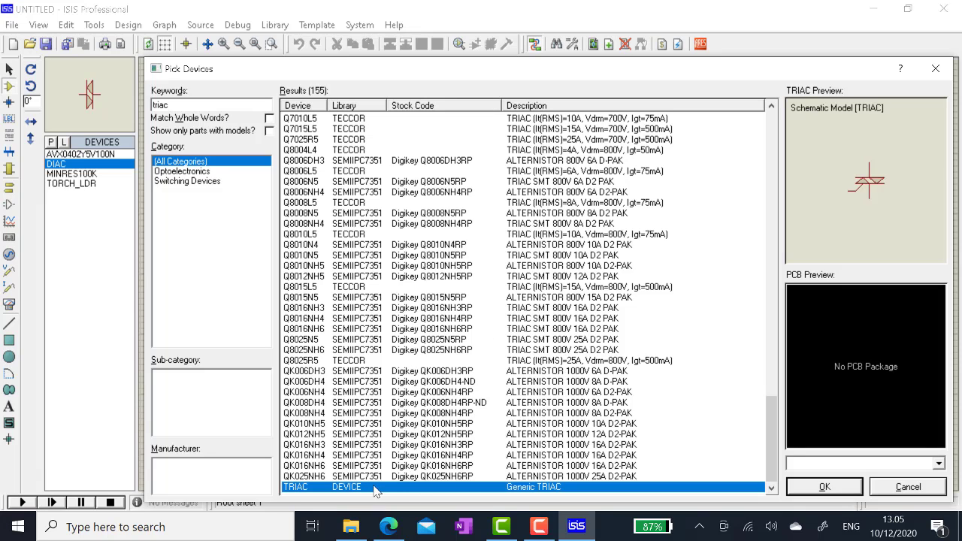
{"action": "left_click", "coordinate": [824, 487]}
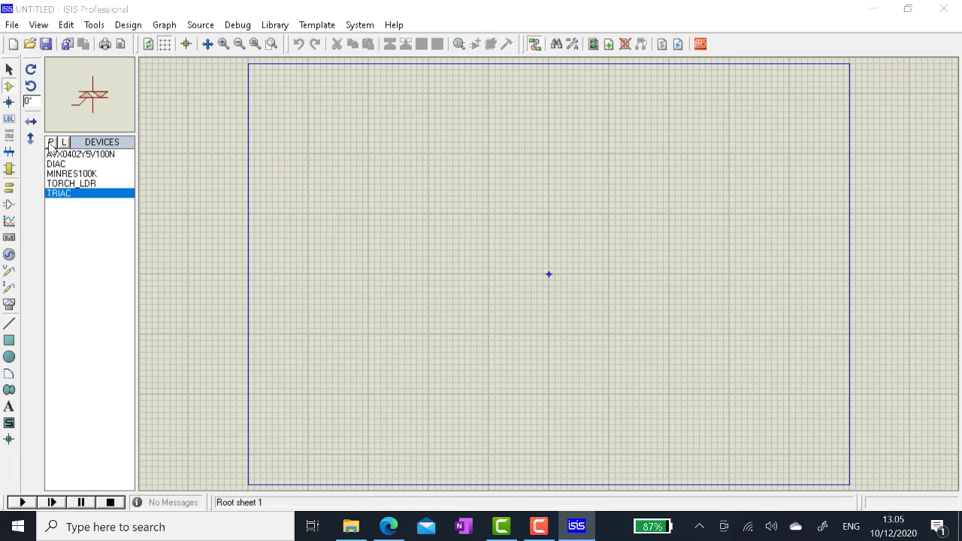
- Search the device library for "bulb" and add the animated light bulb LAMP to the device list
{"action": "left_click", "coordinate": [50, 143]}
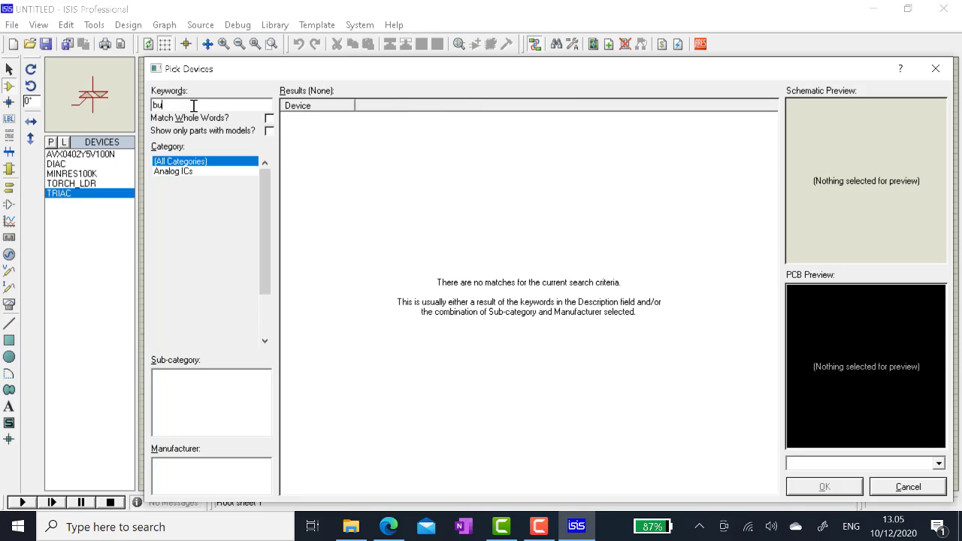
{"action": "type", "text": "lb"}
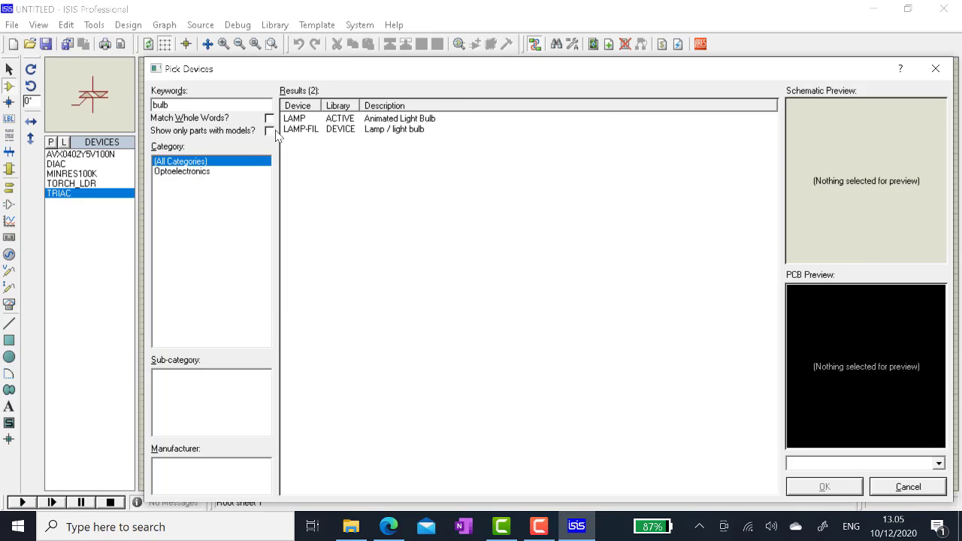
{"action": "left_click", "coordinate": [398, 131]}
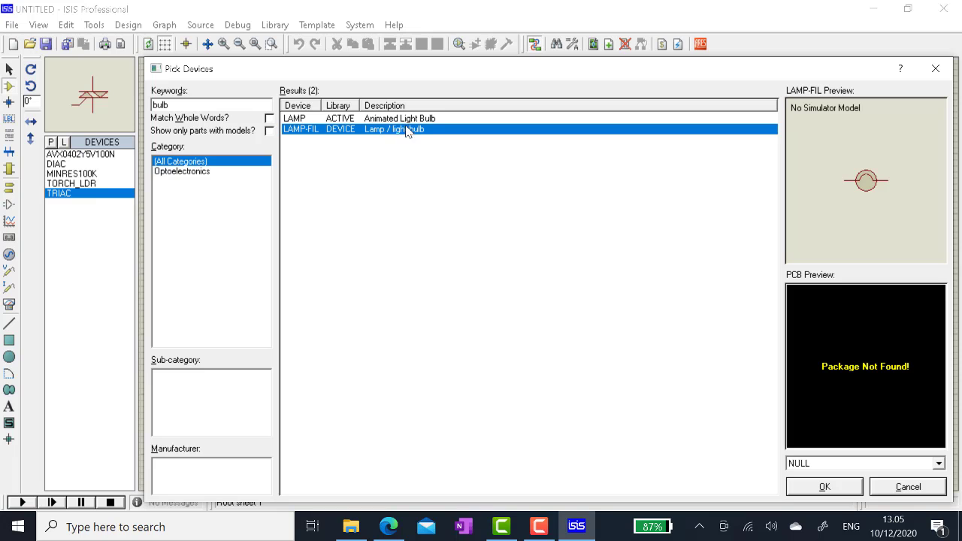
{"action": "left_click", "coordinate": [406, 119]}
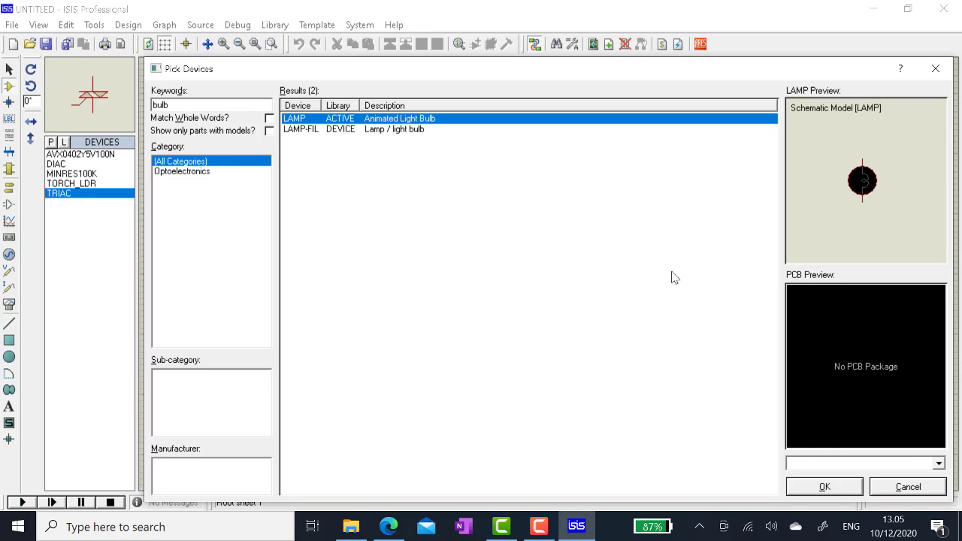
{"action": "left_click", "coordinate": [837, 487]}
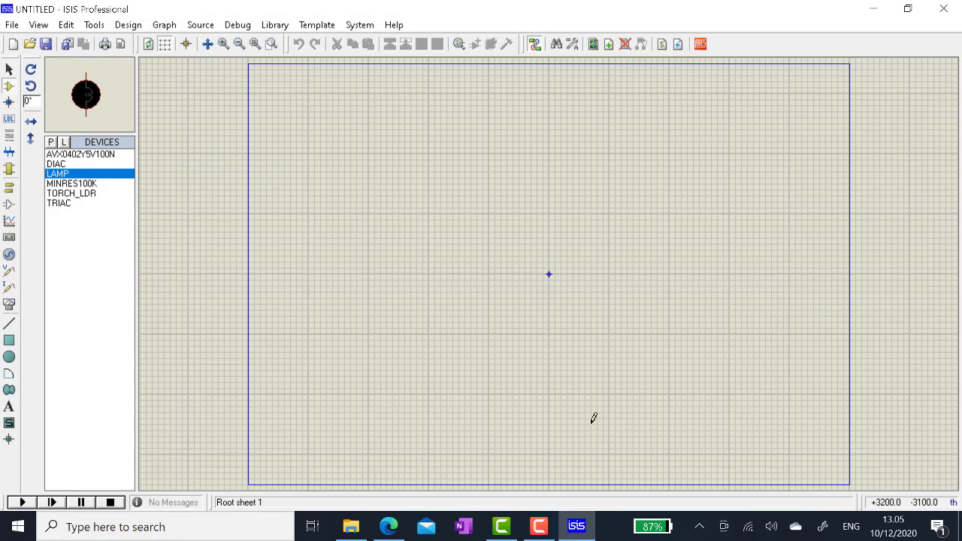
- Search the device library for "alterna" and add the animated AC voltage source ALTERNATOR to the device list
{"action": "left_click", "coordinate": [51, 142]}
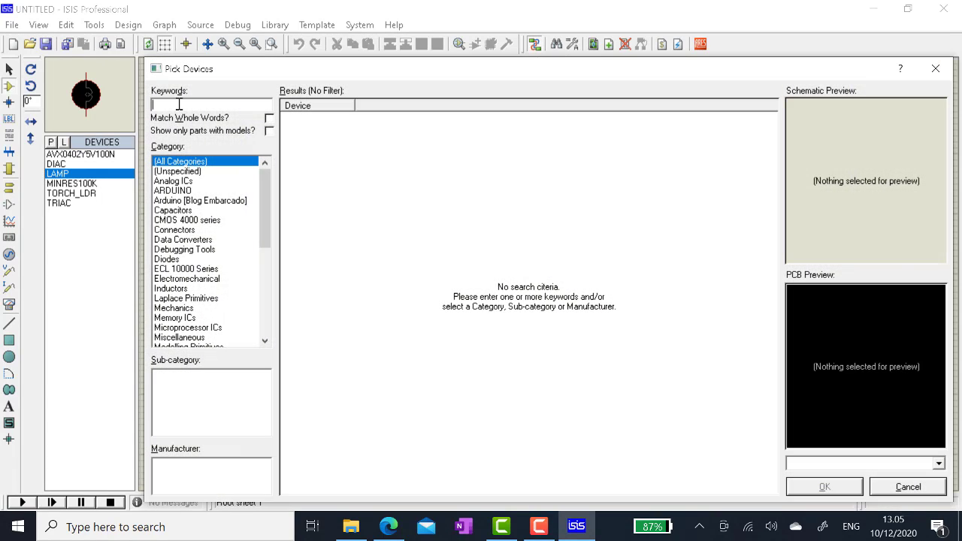
{"action": "type", "text": "alterna"}
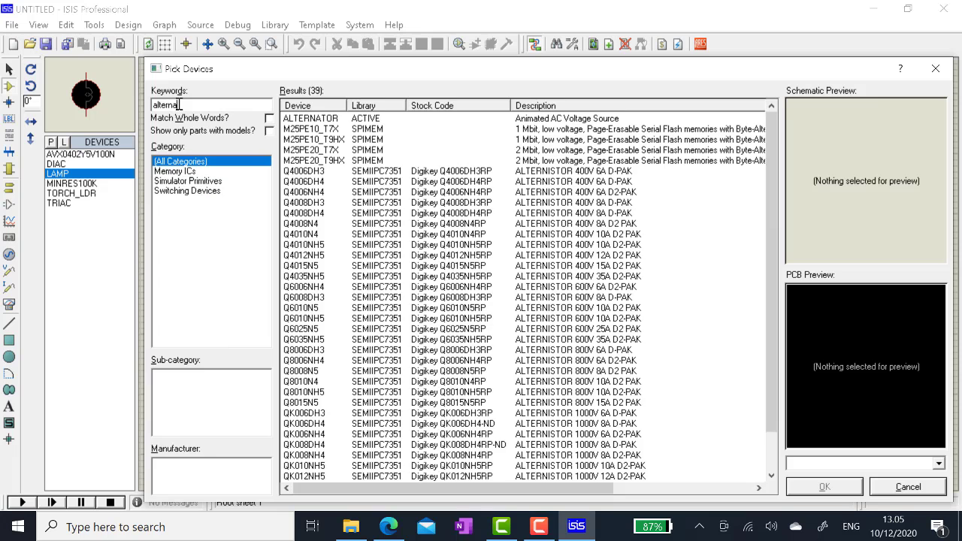
{"action": "left_click", "coordinate": [407, 120]}
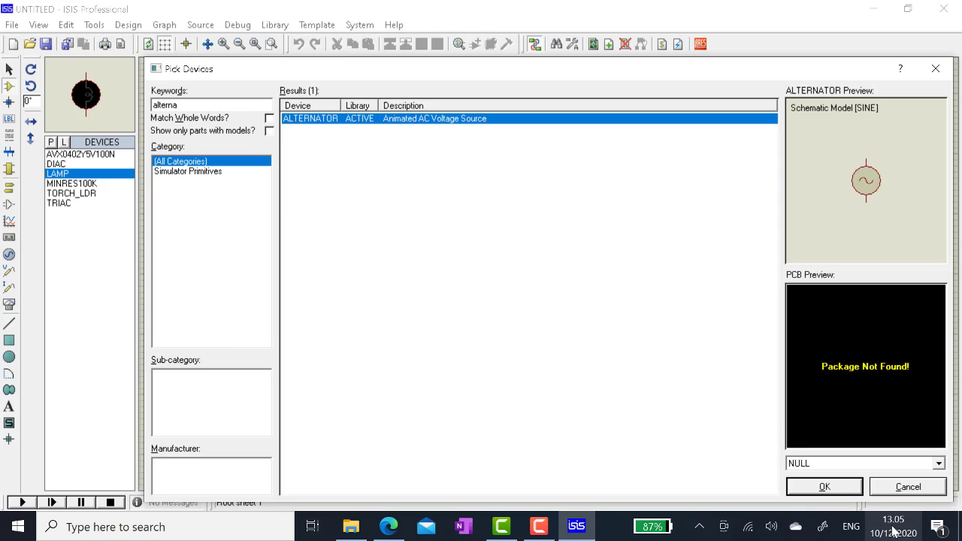
{"action": "left_click", "coordinate": [825, 487]}
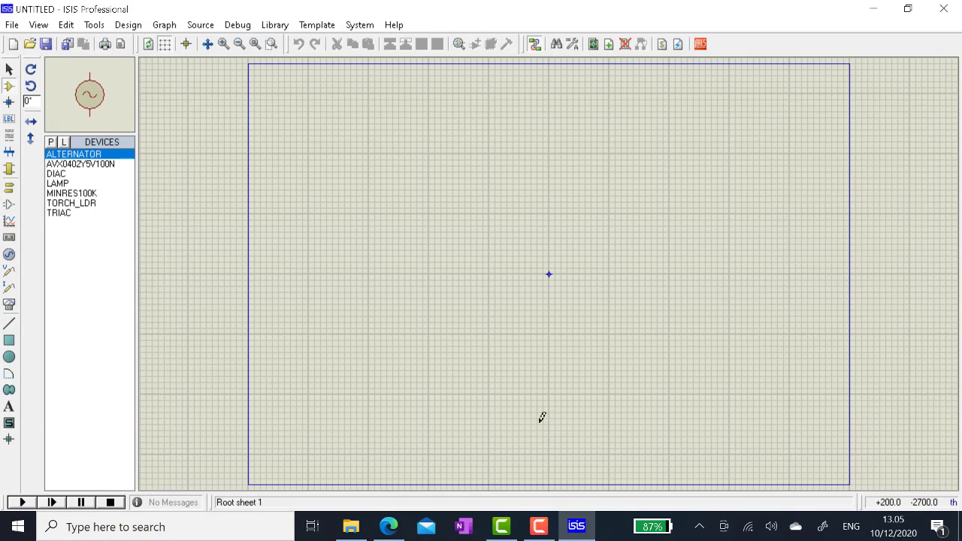
- Place the TORCH_LDR in the upper-left part of the empty sheet
{"action": "left_click", "coordinate": [66, 194]}
{"action": "left_click", "coordinate": [67, 203]}
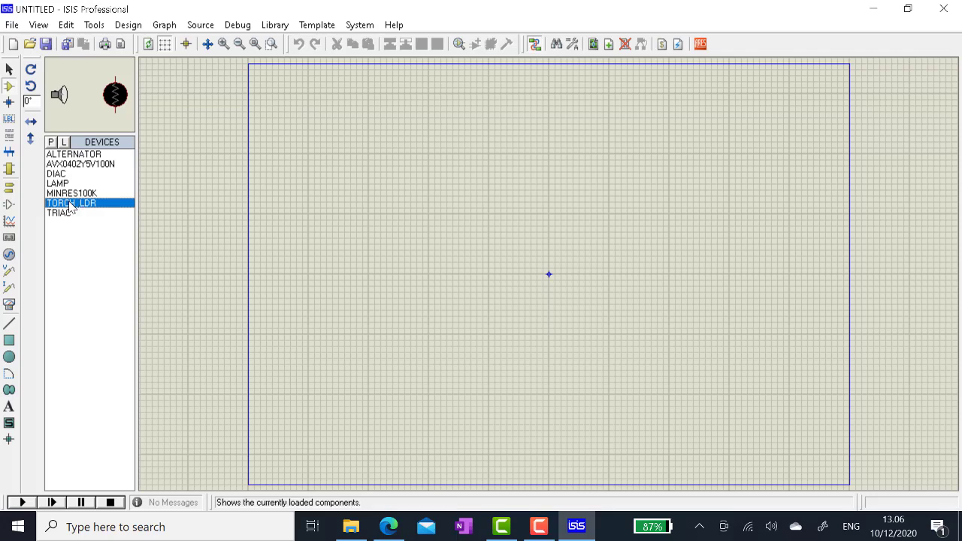
{"action": "left_click", "coordinate": [410, 225]}
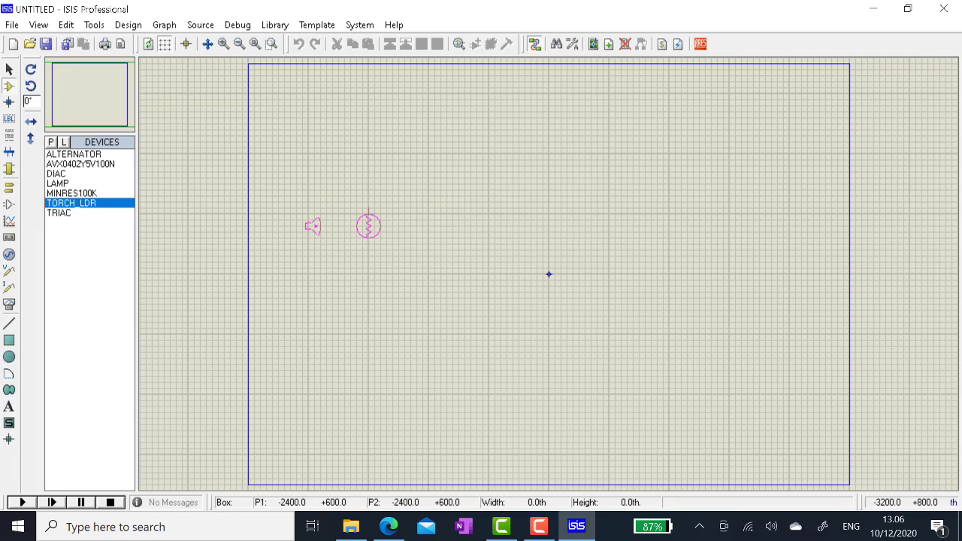
{"action": "left_click", "coordinate": [368, 219]}
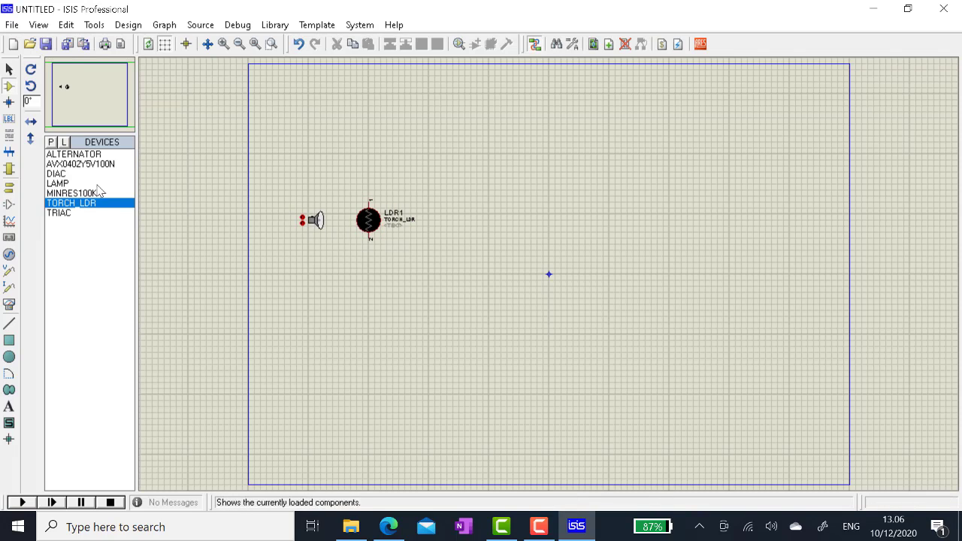
- Place a MINRES100K resistor above the LDR, in line with its terminals, and rotate it to vertical
{"action": "left_click", "coordinate": [67, 194]}
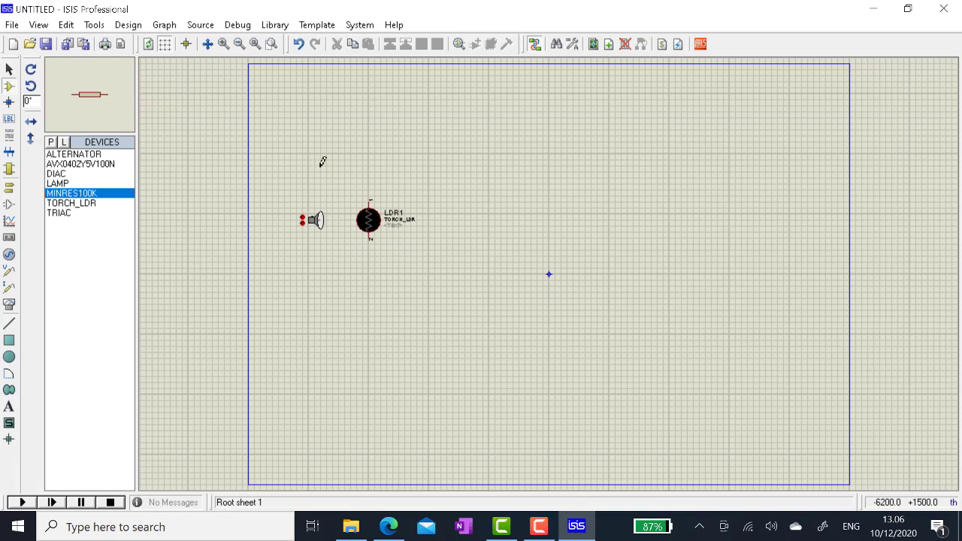
{"action": "left_click", "coordinate": [366, 150]}
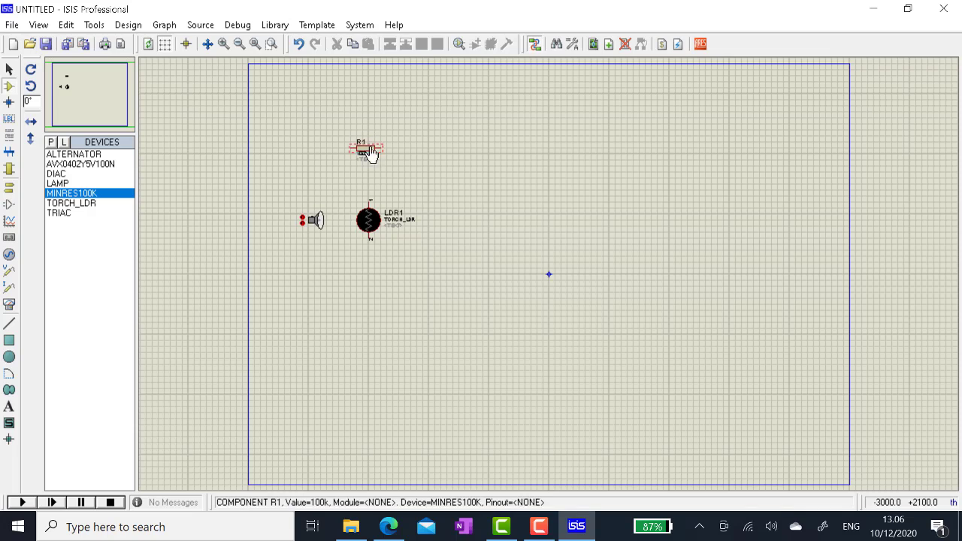
{"action": "right_click", "coordinate": [370, 152]}
{"action": "left_click", "coordinate": [415, 204]}
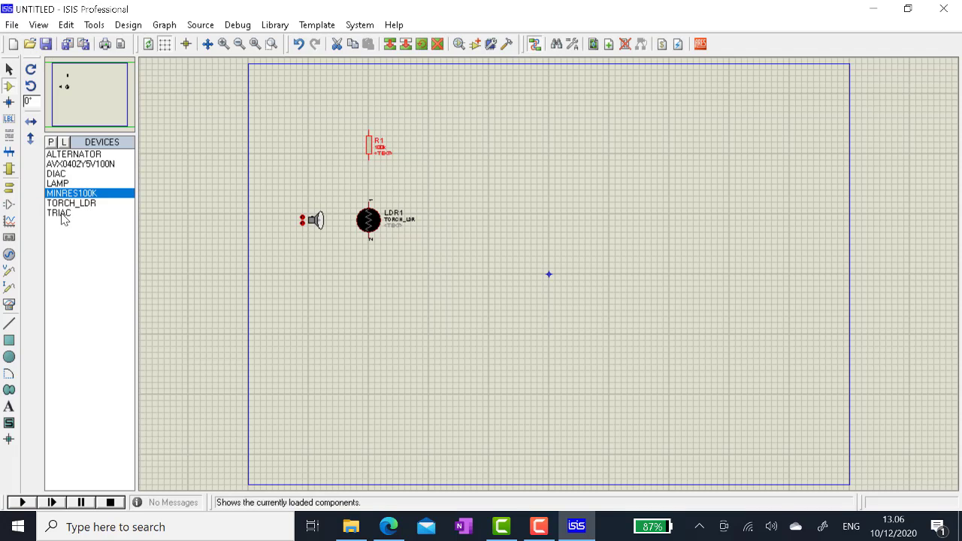
- Place a second MINRES100K resistor below the LDR and rotate it clockwise so it stands in line with the LDR
{"action": "left_click", "coordinate": [367, 282]}
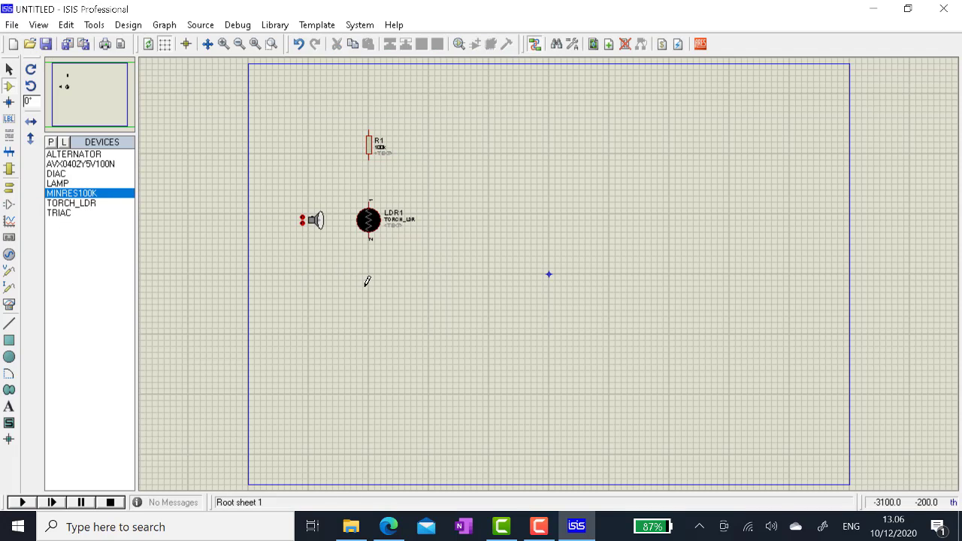
{"action": "left_click", "coordinate": [367, 283]}
{"action": "left_click", "coordinate": [367, 286]}
{"action": "right_click", "coordinate": [367, 284]}
{"action": "left_click", "coordinate": [361, 283]}
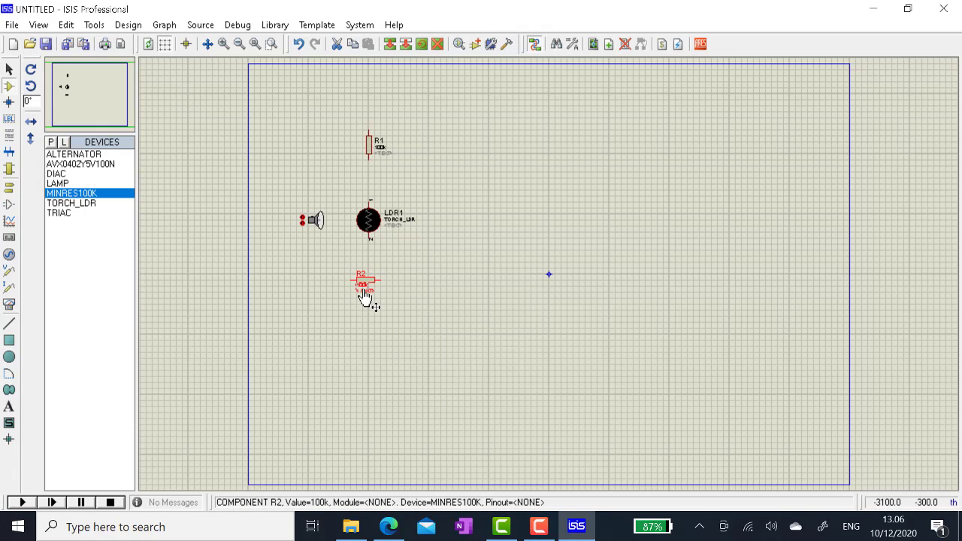
{"action": "right_click", "coordinate": [370, 273]}
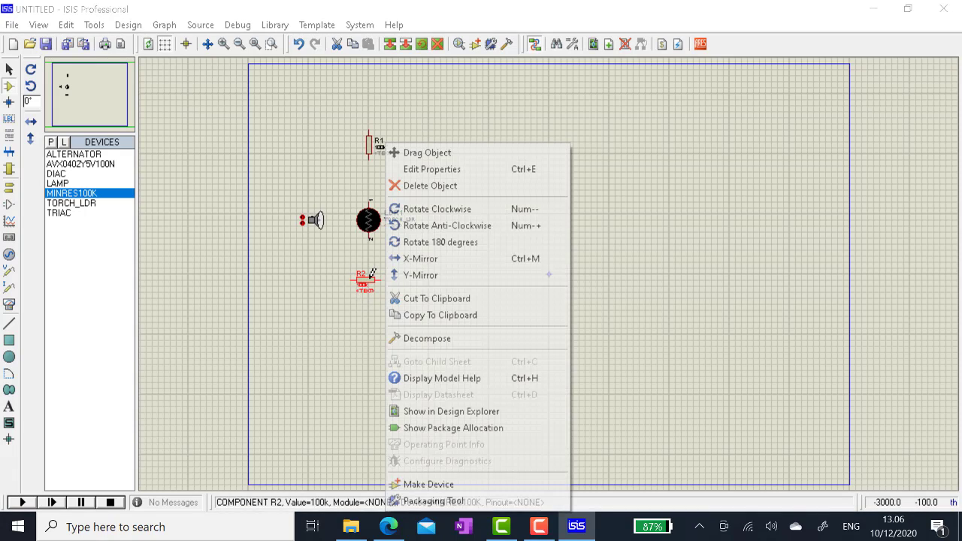
{"action": "left_click", "coordinate": [425, 206]}
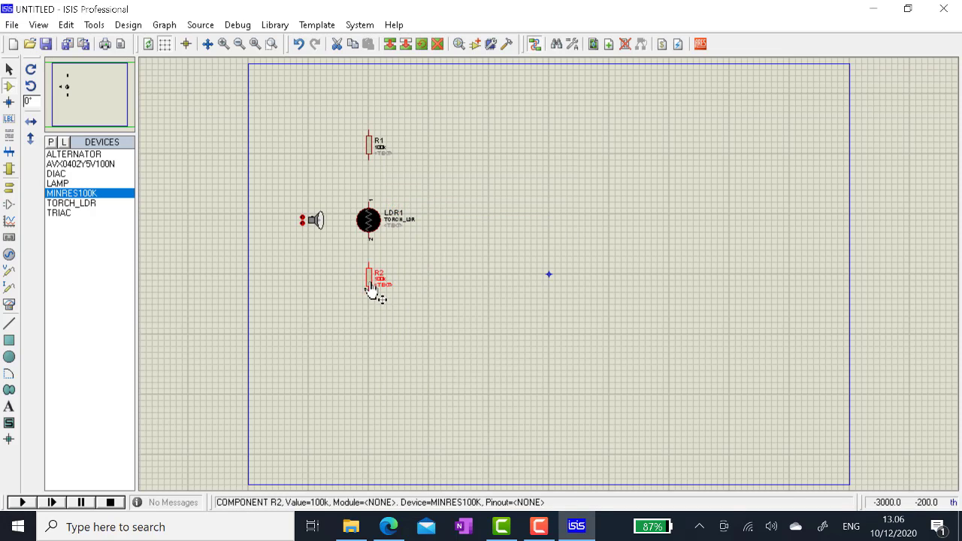
- Set the resistance of resistor R2 below the LDR to 470
{"action": "double_click", "coordinate": [372, 284]}
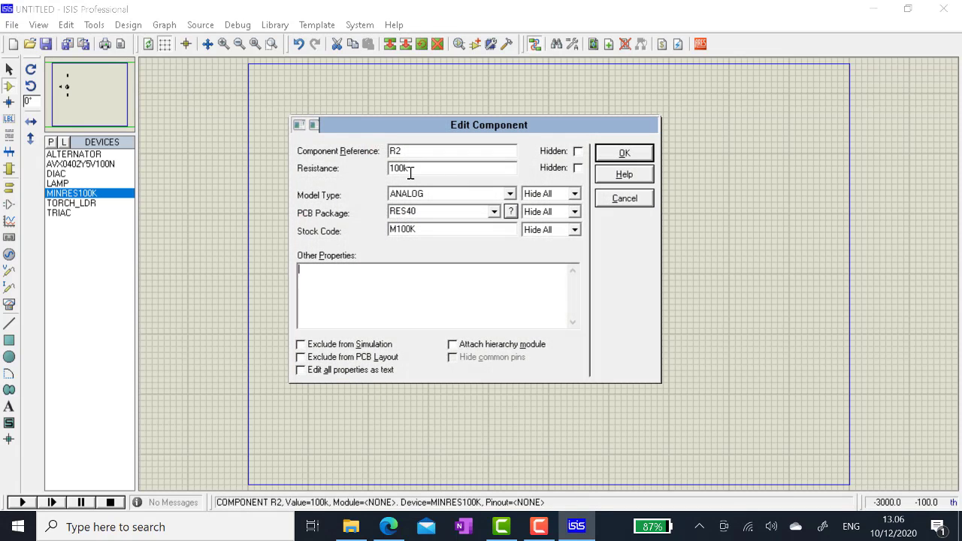
{"action": "left_click_drag", "start_coordinate": [412, 173], "coordinate": [311, 189]}
{"action": "type", "text": "470"}
{"action": "key", "text": "Return"}
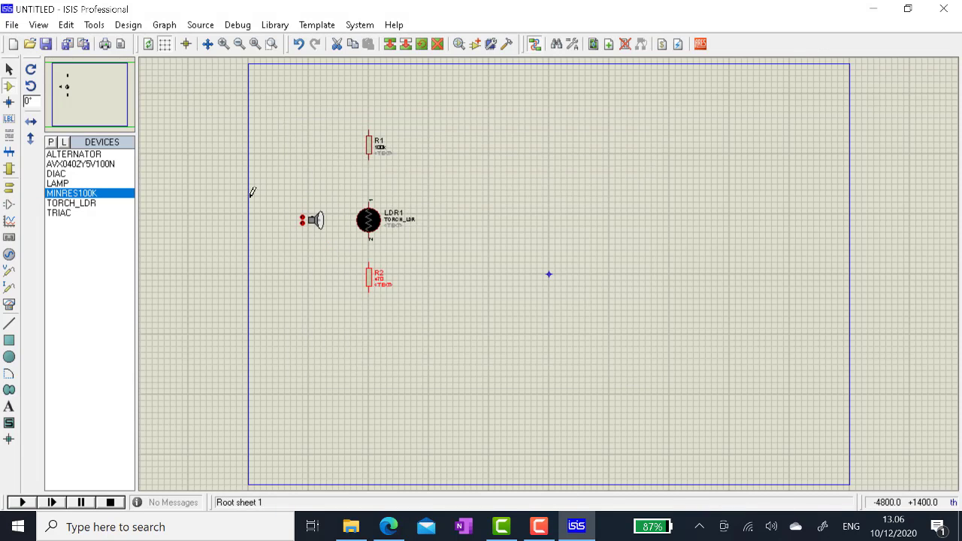
{"action": "left_click", "coordinate": [50, 142]}
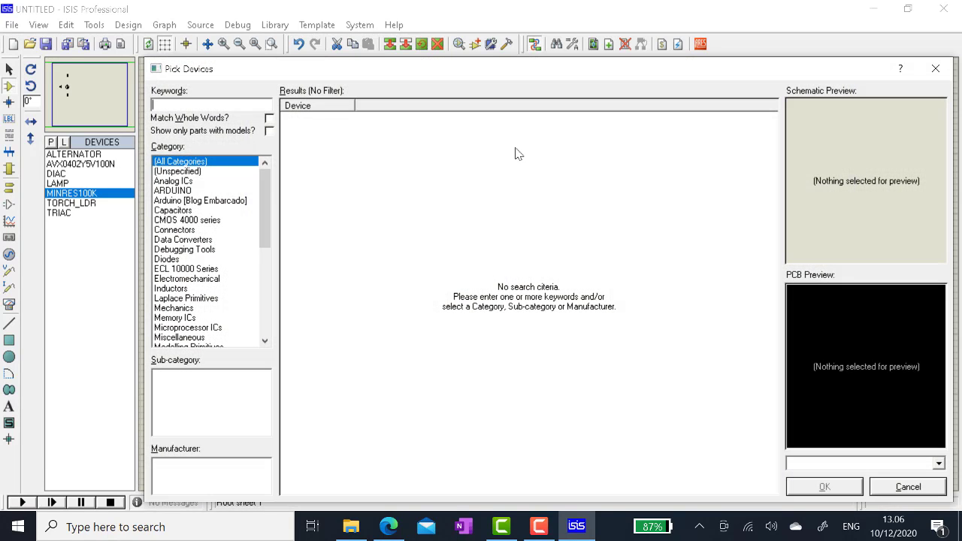
{"action": "left_click", "coordinate": [936, 68]}
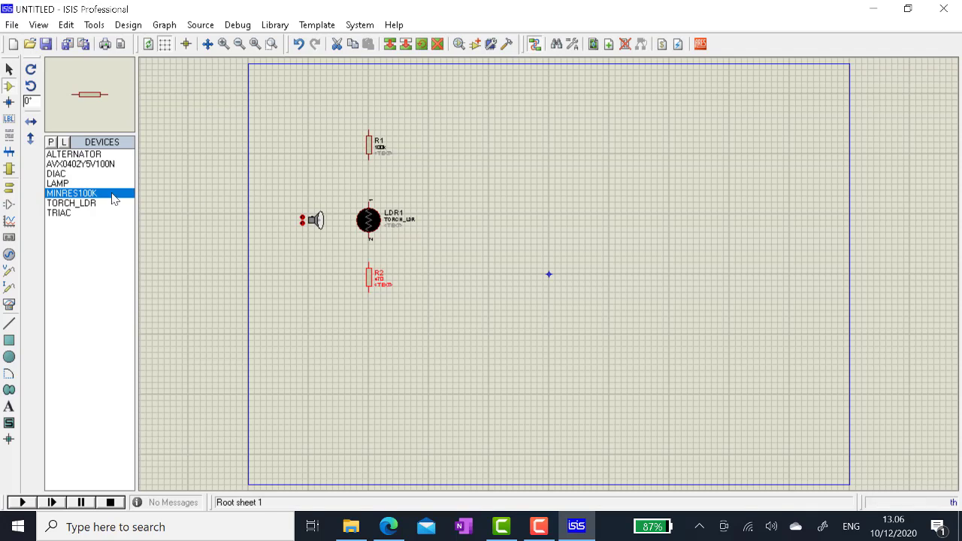
{"action": "left_click", "coordinate": [62, 213]}
{"action": "left_click", "coordinate": [67, 206]}
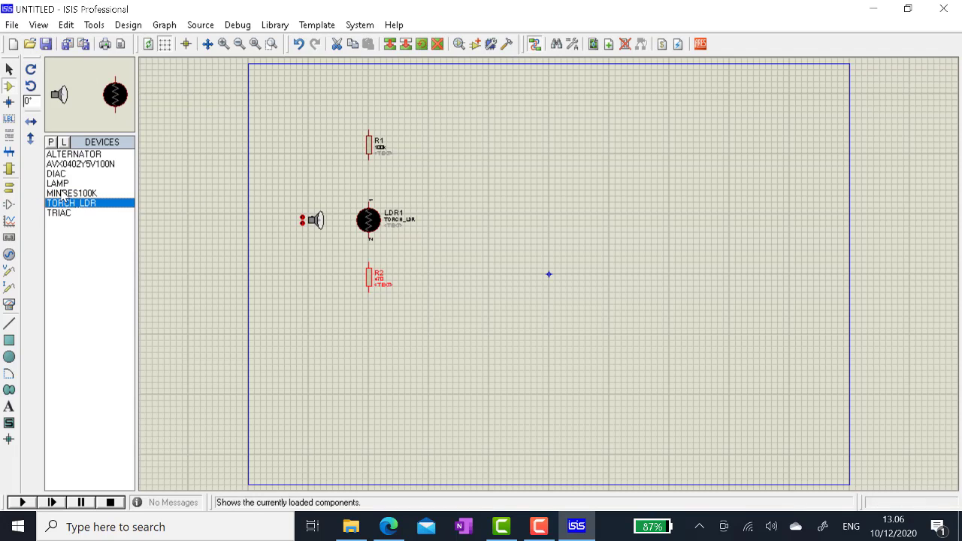
{"action": "left_click", "coordinate": [63, 193]}
{"action": "left_click", "coordinate": [62, 183]}
{"action": "left_click", "coordinate": [61, 173]}
- Place the AVX0402Y5V100N capacitor to the right of R2, rotate it to vertical and line it up beside the resistor
{"action": "left_click", "coordinate": [62, 164]}
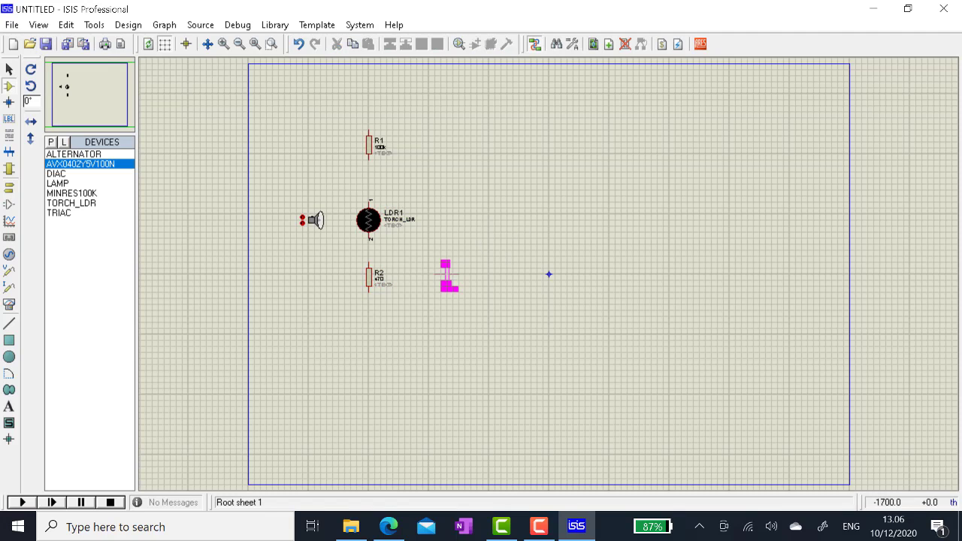
{"action": "left_click", "coordinate": [429, 271]}
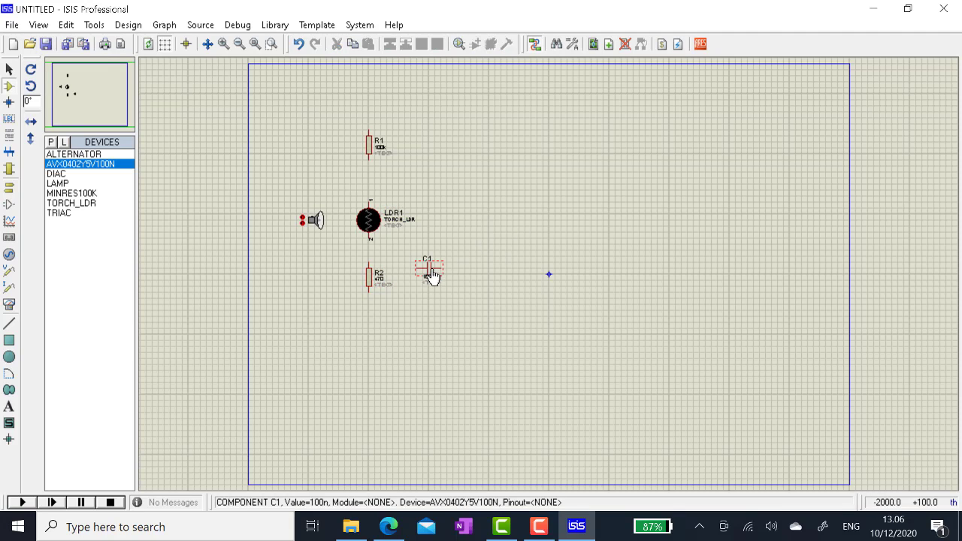
{"action": "right_click", "coordinate": [431, 275]}
{"action": "left_click", "coordinate": [494, 210]}
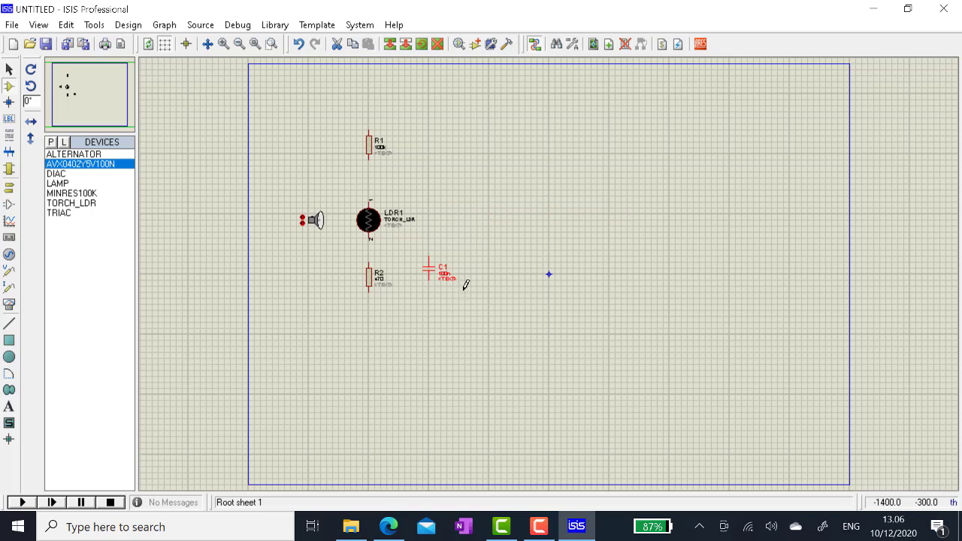
{"action": "mouse_move", "coordinate": [428, 274]}
{"action": "left_mouse_down"}
{"action": "mouse_move", "coordinate": [422, 280]}
{"action": "mouse_move", "coordinate": [428, 274]}
{"action": "left_mouse_up"}
- Place the DIAC above and to the right of the LDR, and the TRIAC just right of the DIAC
{"action": "left_click", "coordinate": [57, 173]}
{"action": "left_click", "coordinate": [470, 210]}
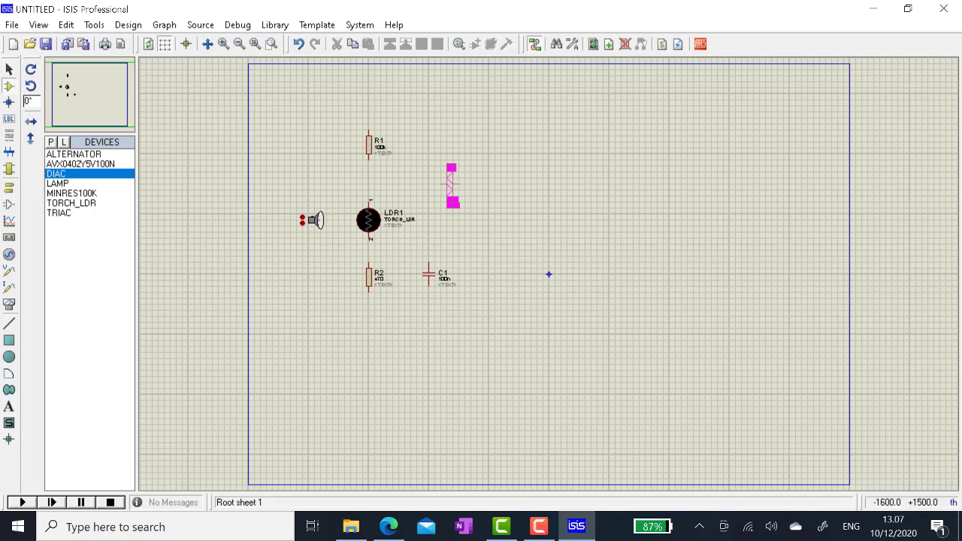
{"action": "left_click", "coordinate": [451, 184]}
{"action": "left_click", "coordinate": [59, 213]}
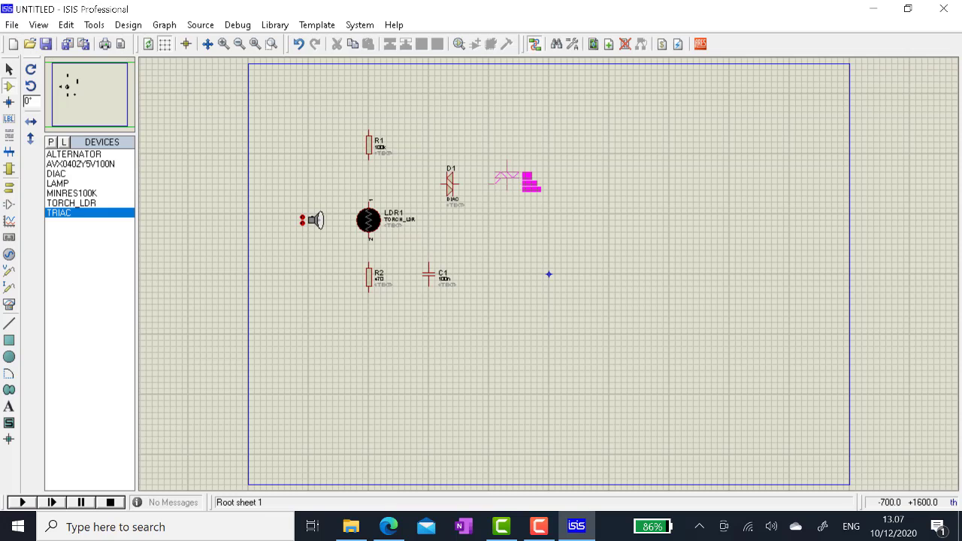
{"action": "left_click", "coordinate": [496, 181]}
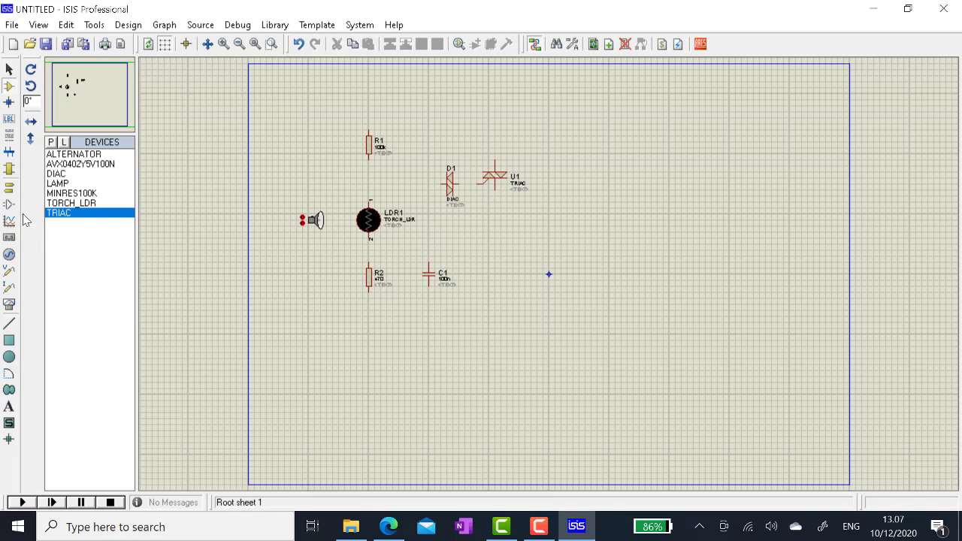
- Place the ALTERNATOR below and to the right of the TRIAC, just above the sheet's centre mark
{"action": "left_click", "coordinate": [75, 154]}
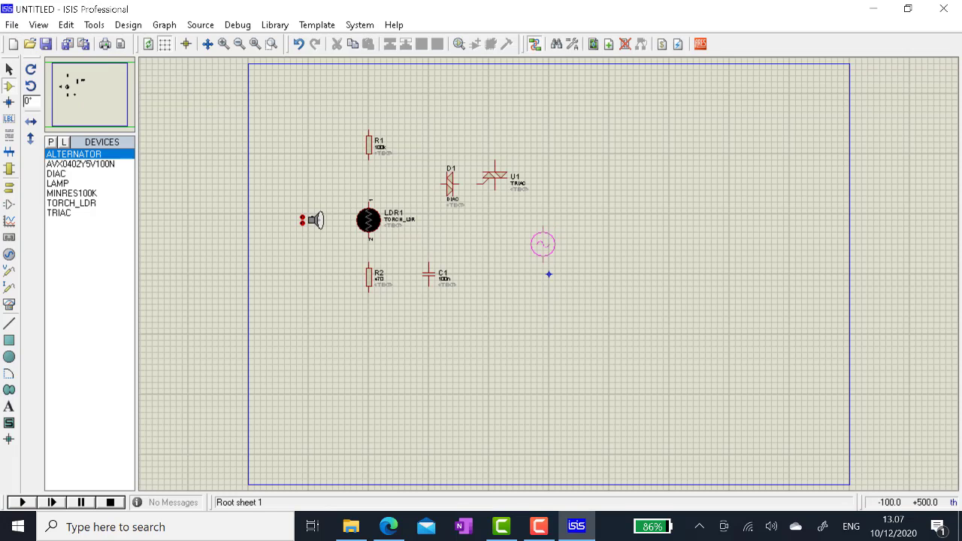
{"action": "left_click", "coordinate": [548, 250]}
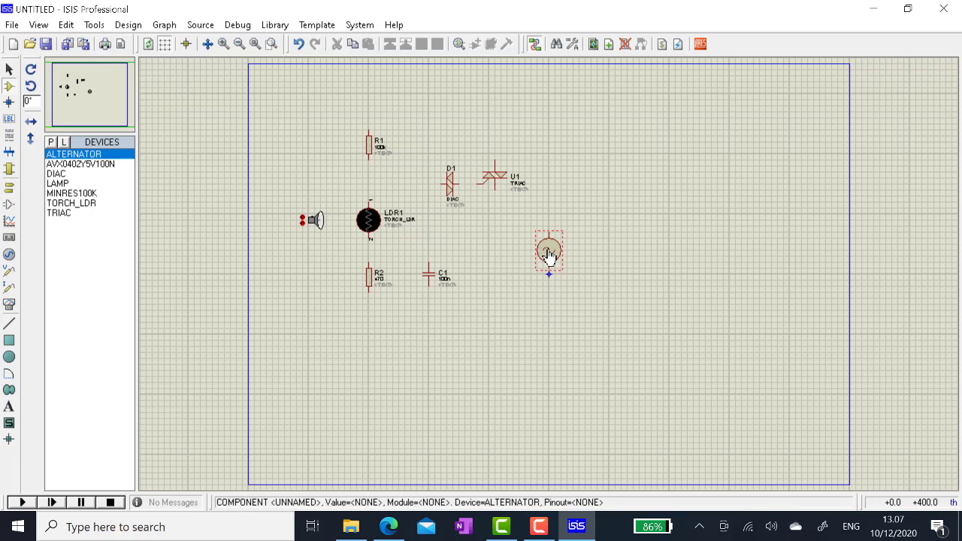
- Place the LAMP directly above the alternator and wire its upper terminal to the upper end of R1
{"action": "left_click", "coordinate": [60, 183]}
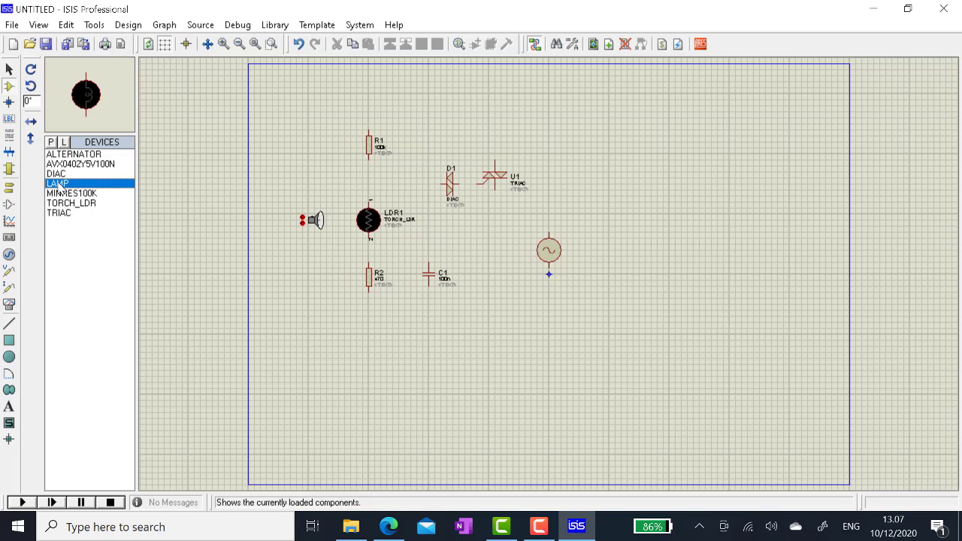
{"action": "left_click", "coordinate": [551, 172]}
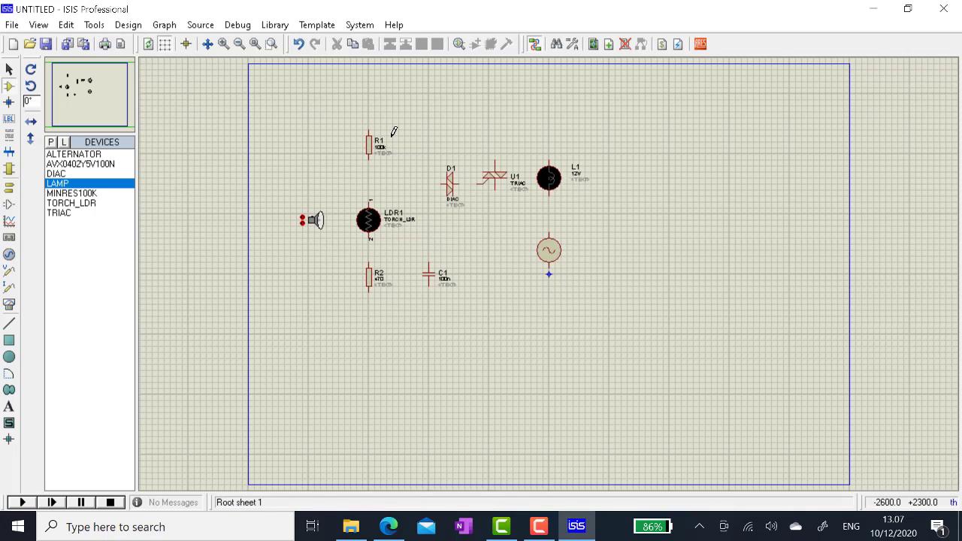
{"action": "left_click", "coordinate": [368, 126]}
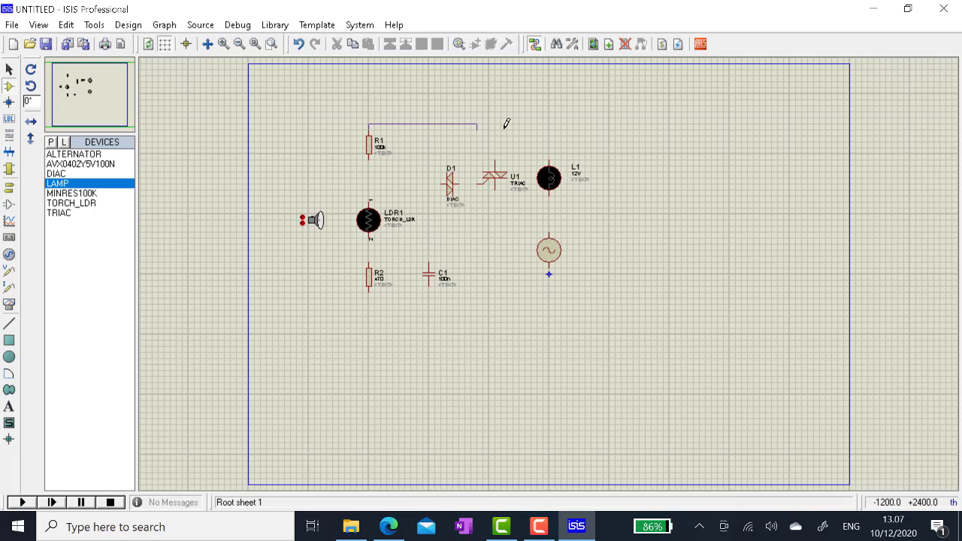
{"action": "left_click", "coordinate": [550, 158]}
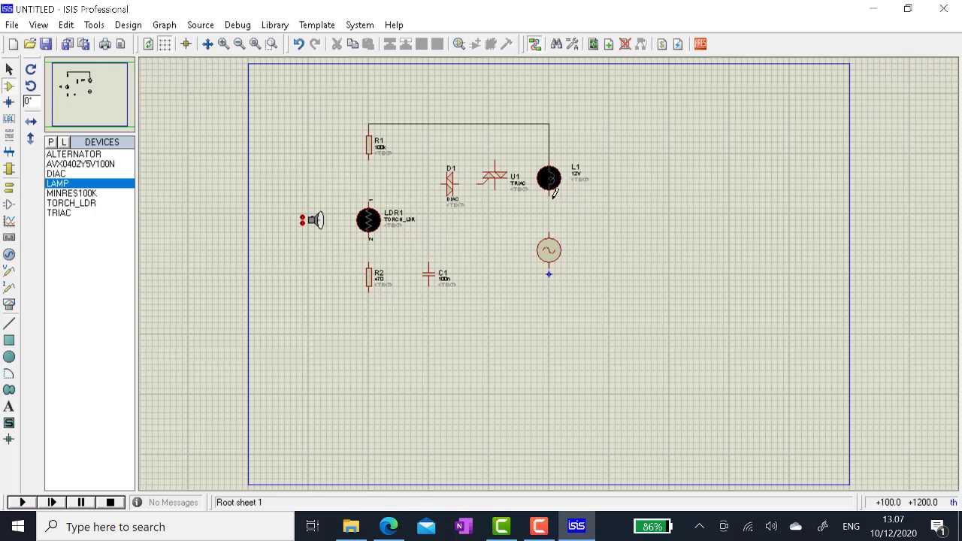
- Wire the lamp's lower terminal to the alternator, and the alternator's lower terminal to the lower end of R2
{"action": "left_click", "coordinate": [551, 192]}
{"action": "left_click", "coordinate": [549, 234]}
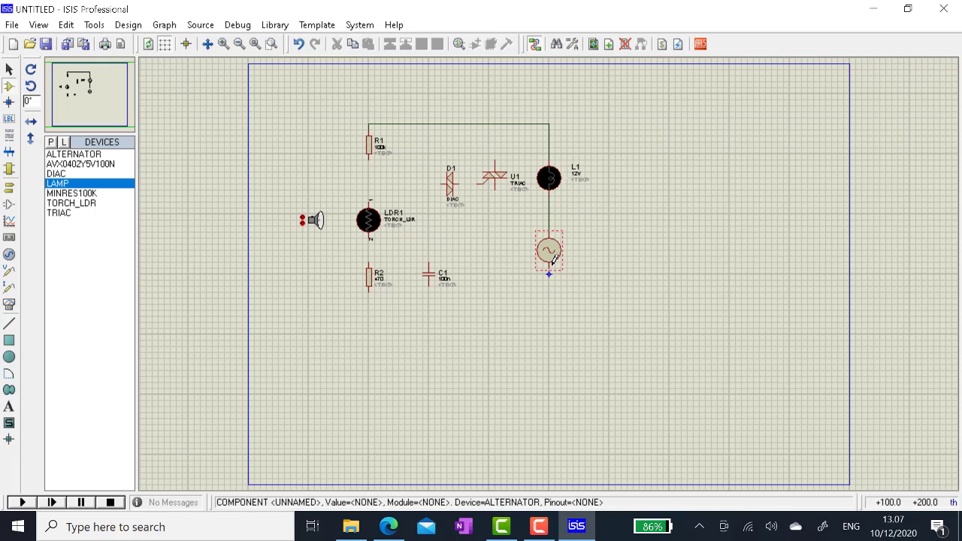
{"action": "left_click", "coordinate": [549, 273]}
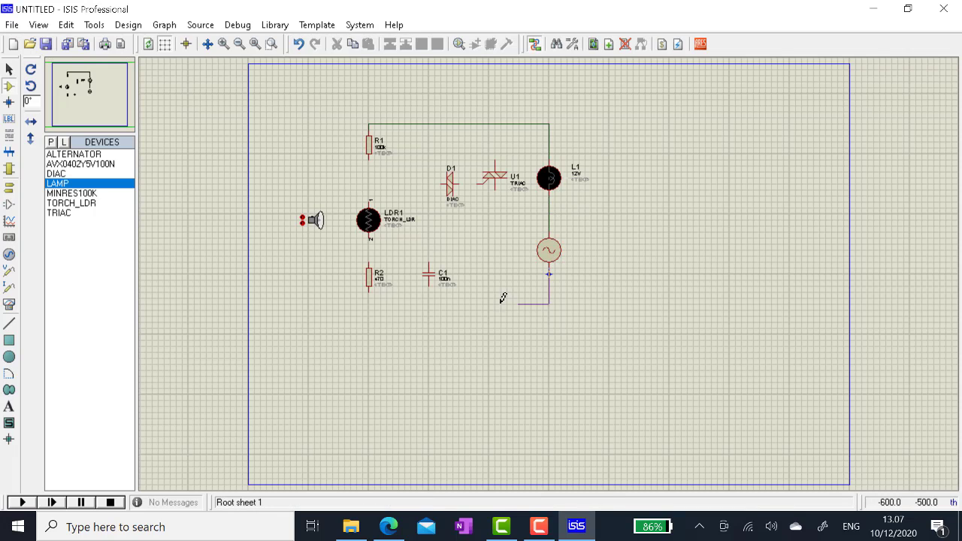
{"action": "left_click", "coordinate": [369, 288]}
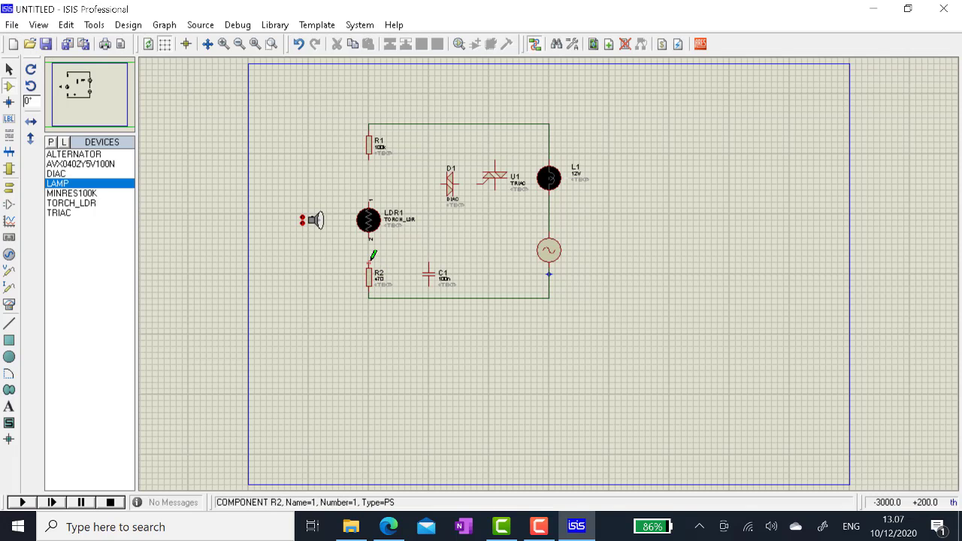
- Wire the LDR in series between the lower end of R1 and the upper end of R2
{"action": "left_click", "coordinate": [369, 263]}
{"action": "left_click", "coordinate": [369, 233]}
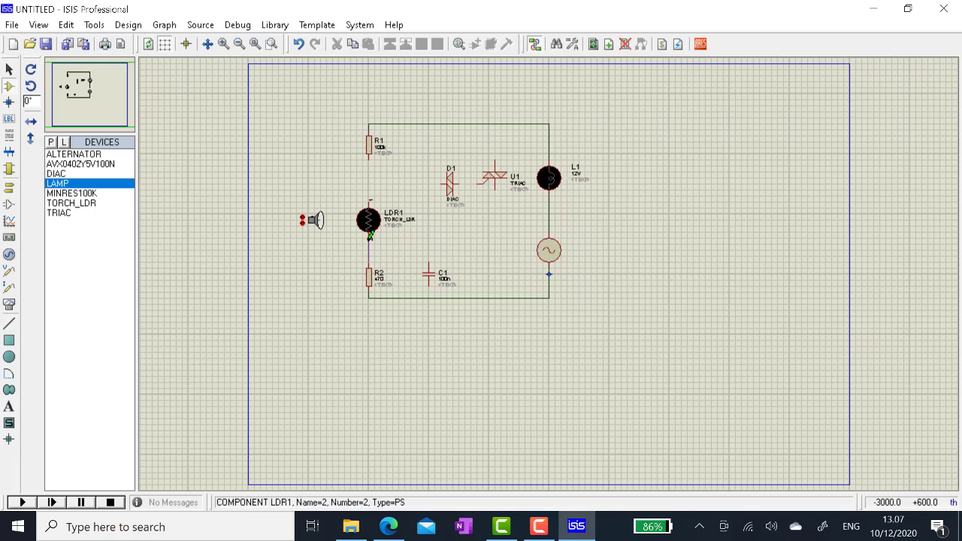
{"action": "left_click", "coordinate": [369, 195]}
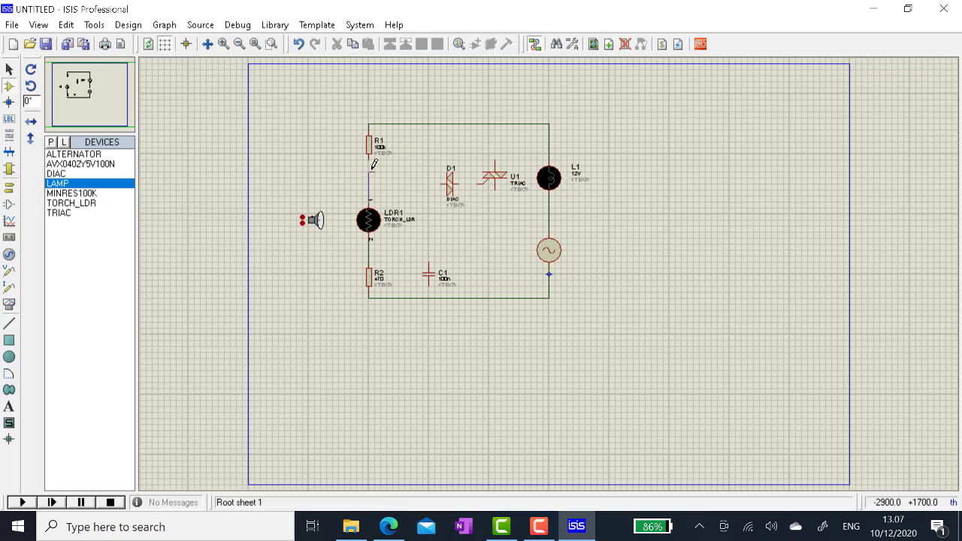
{"action": "left_click", "coordinate": [369, 160]}
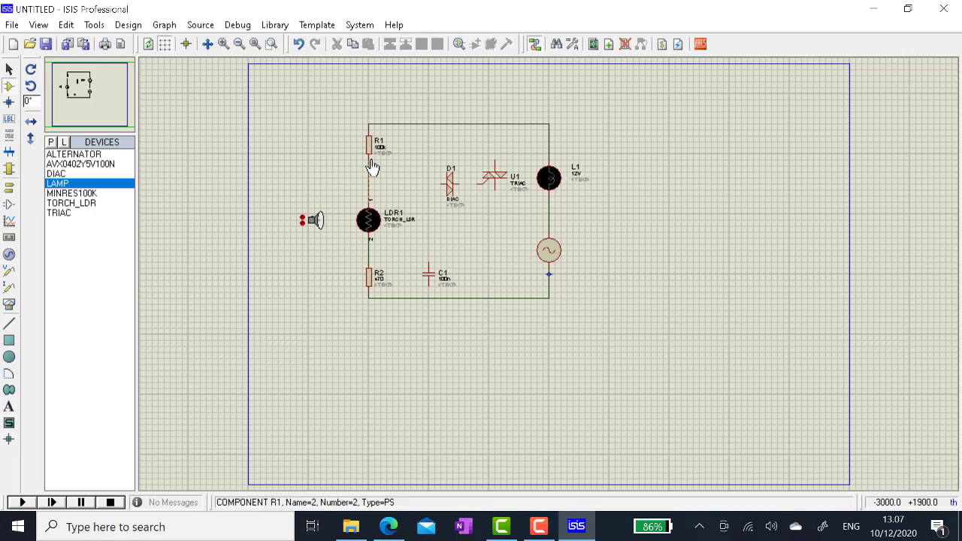
- Wire the DIAC to the junction between R1 and the LDR, and connect C1 from that wire down to the bottom rail
{"action": "left_click", "coordinate": [442, 184]}
{"action": "left_click", "coordinate": [371, 182]}
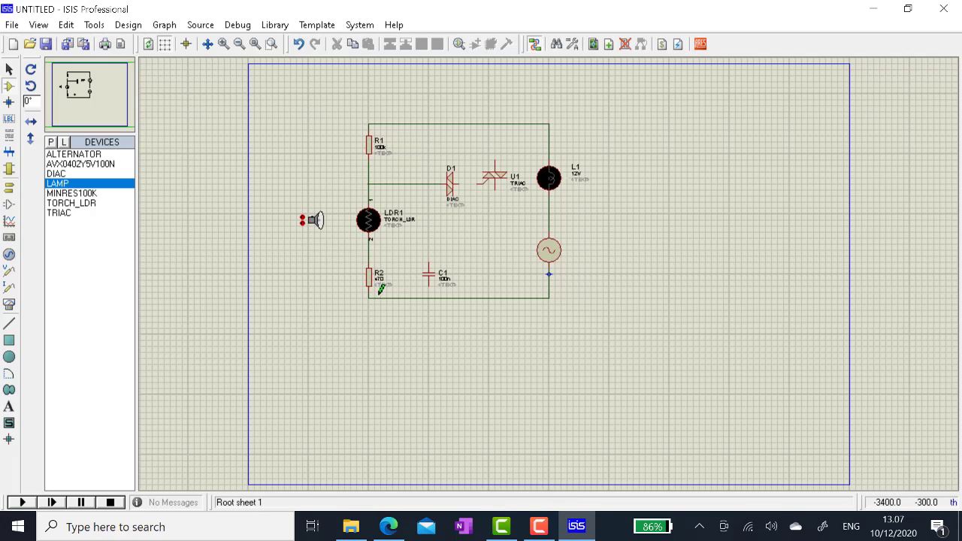
{"action": "left_click", "coordinate": [428, 263]}
{"action": "left_click", "coordinate": [428, 184]}
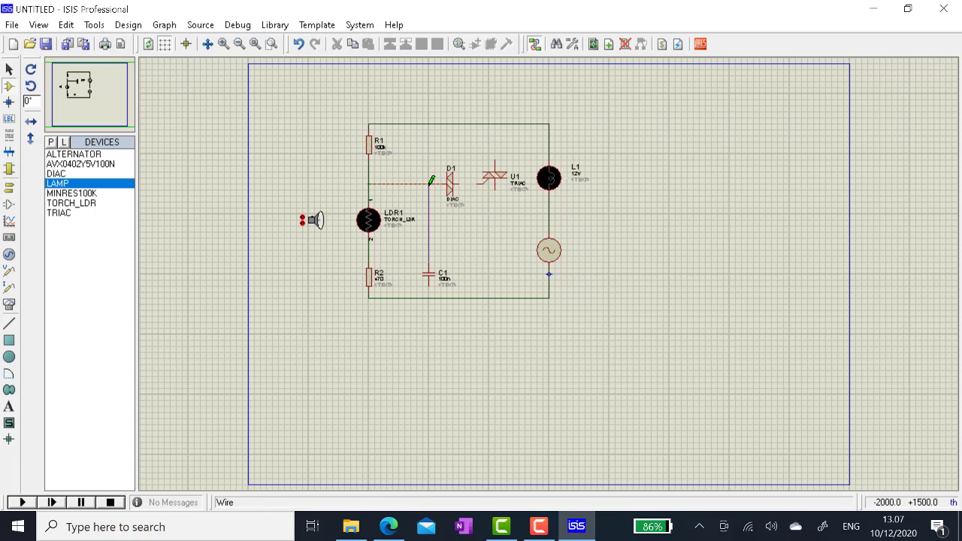
{"action": "left_click", "coordinate": [429, 286]}
{"action": "left_click", "coordinate": [428, 298]}
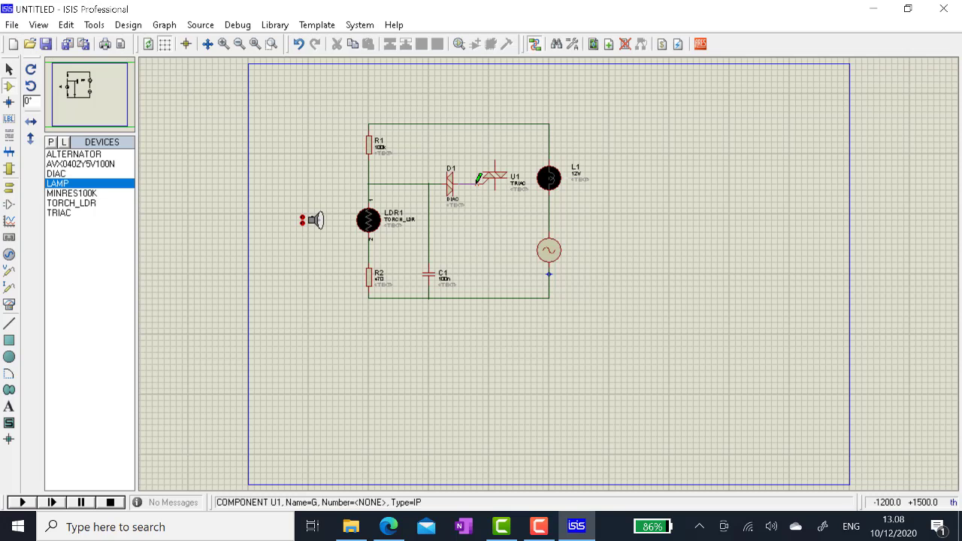
- Wire the DIAC to the TRIAC's gate and connect the TRIAC's main terminals to the top and bottom rails
{"action": "left_click", "coordinate": [496, 144]}
{"action": "left_click", "coordinate": [494, 124]}
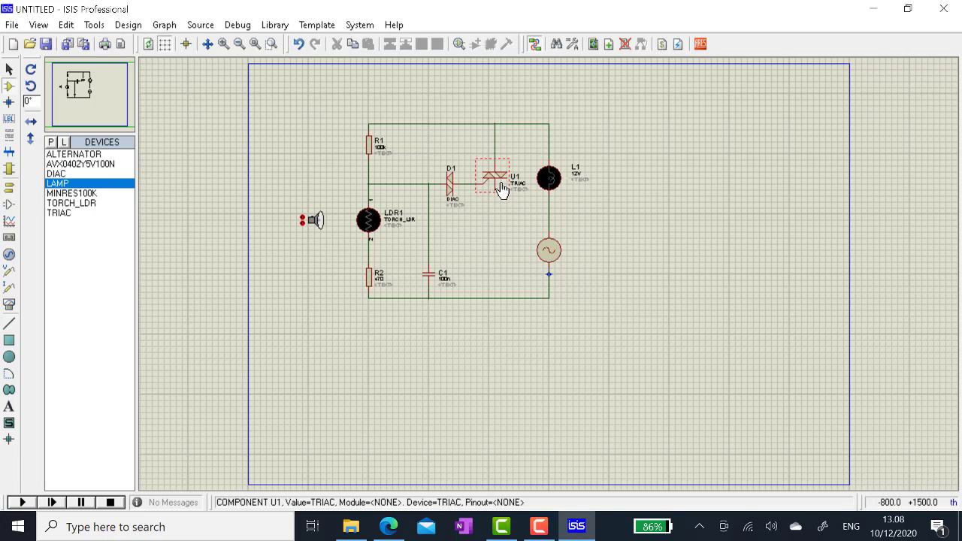
{"action": "left_click", "coordinate": [496, 189]}
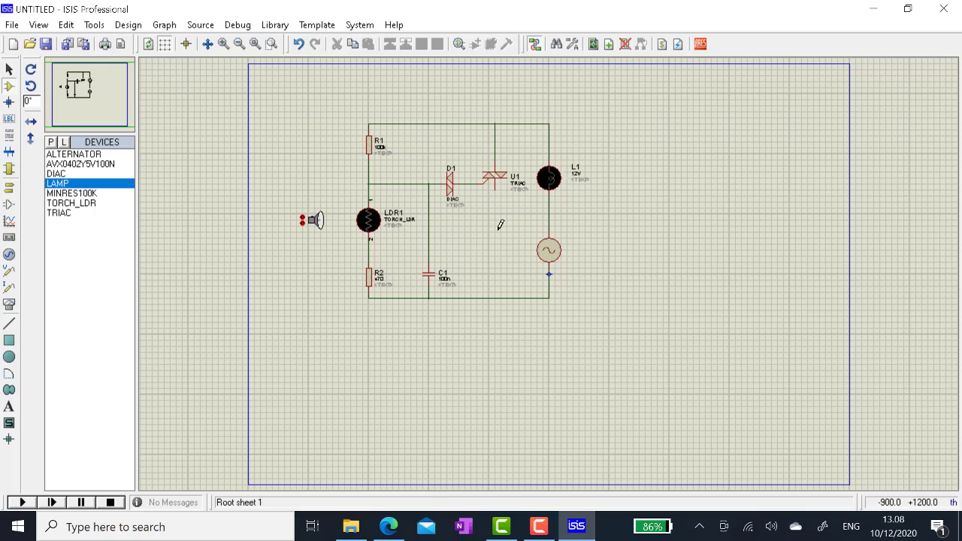
{"action": "left_click", "coordinate": [495, 297]}
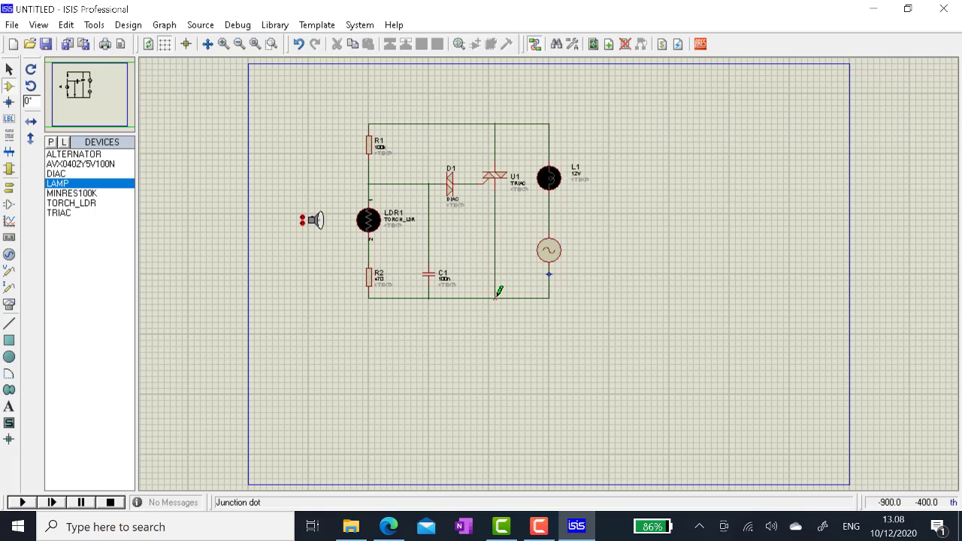
- Set the alternator's amplitude to 311V and its frequency to 50Hz
{"action": "double_click", "coordinate": [553, 259]}
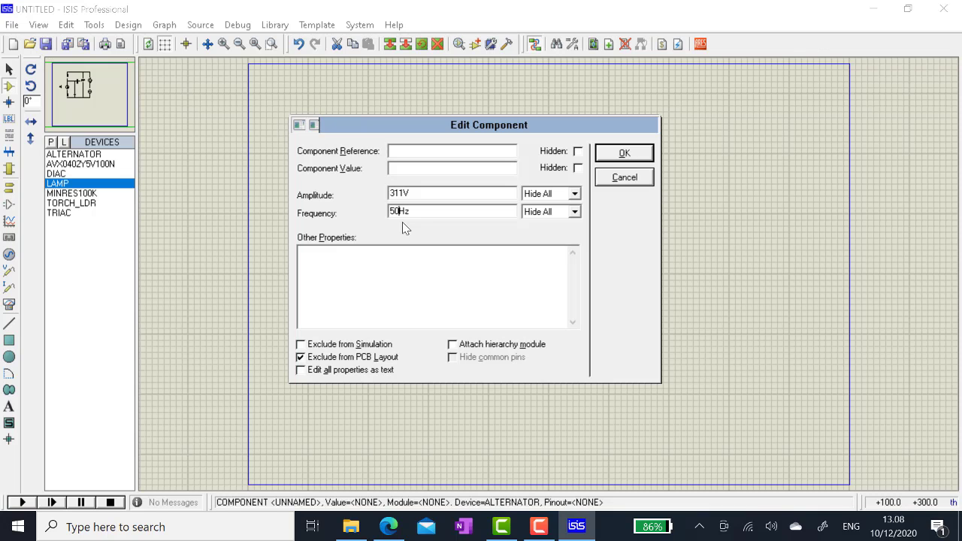
{"action": "key", "text": "Return"}
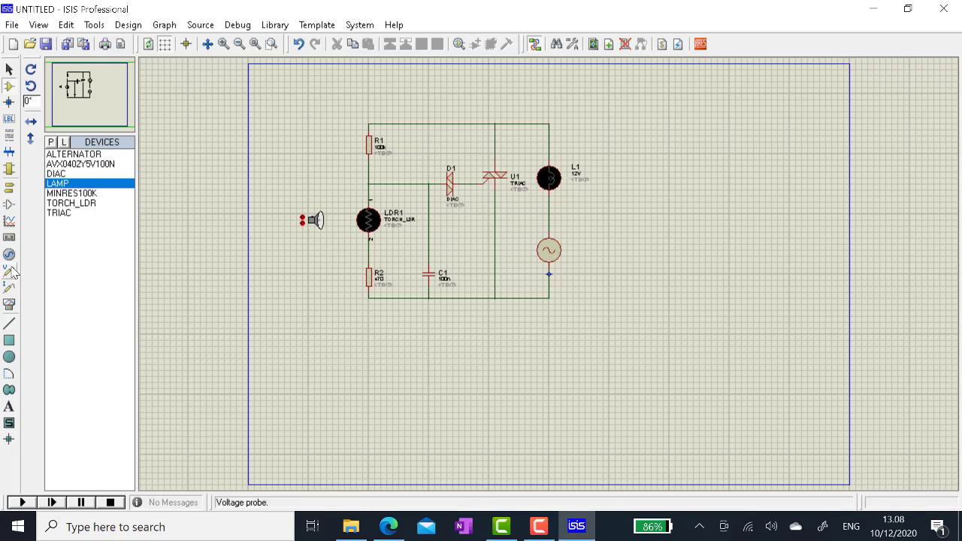
- Place an AC VOLTMETER to the right of the lamp and wire it in parallel across the lamp's terminals
{"action": "left_click", "coordinate": [11, 305]}
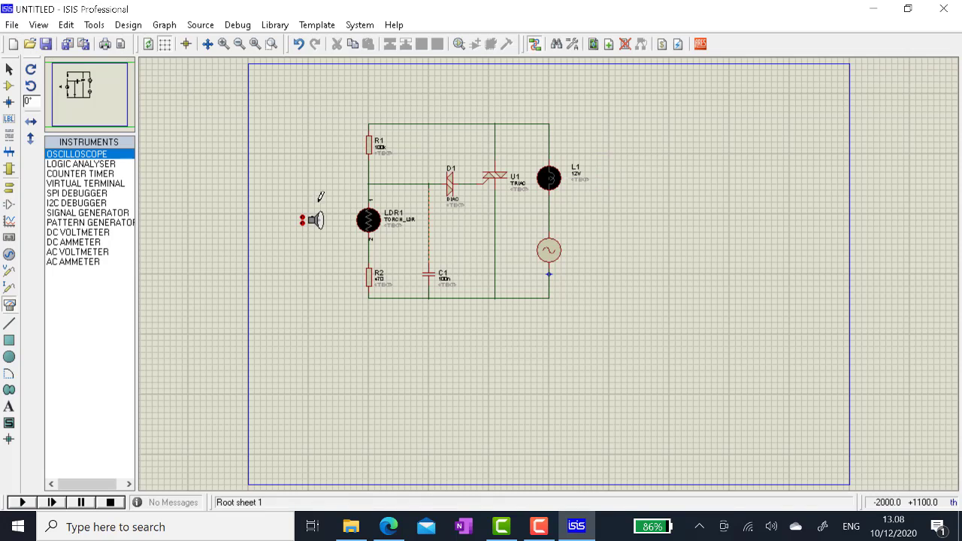
{"action": "left_click", "coordinate": [77, 254]}
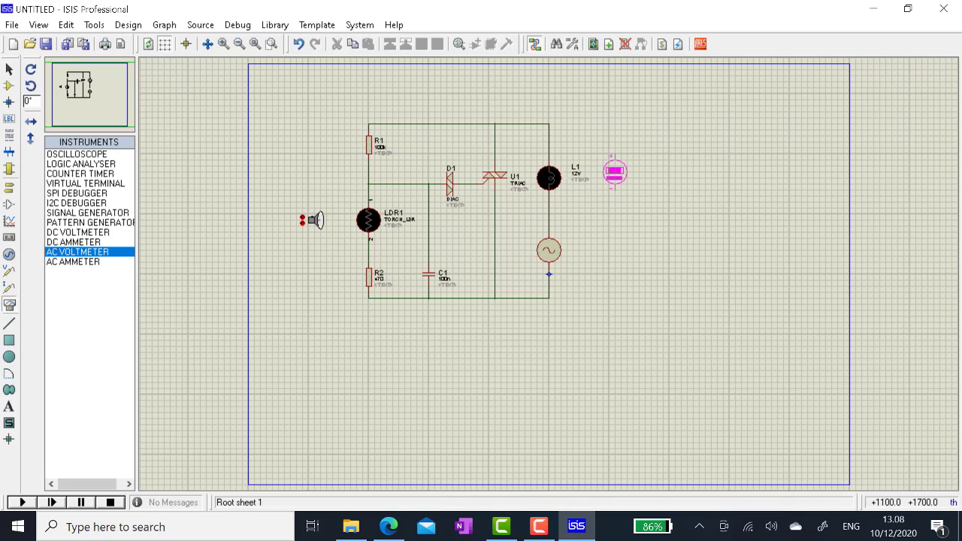
{"action": "left_click", "coordinate": [608, 173]}
{"action": "left_click", "coordinate": [609, 156]}
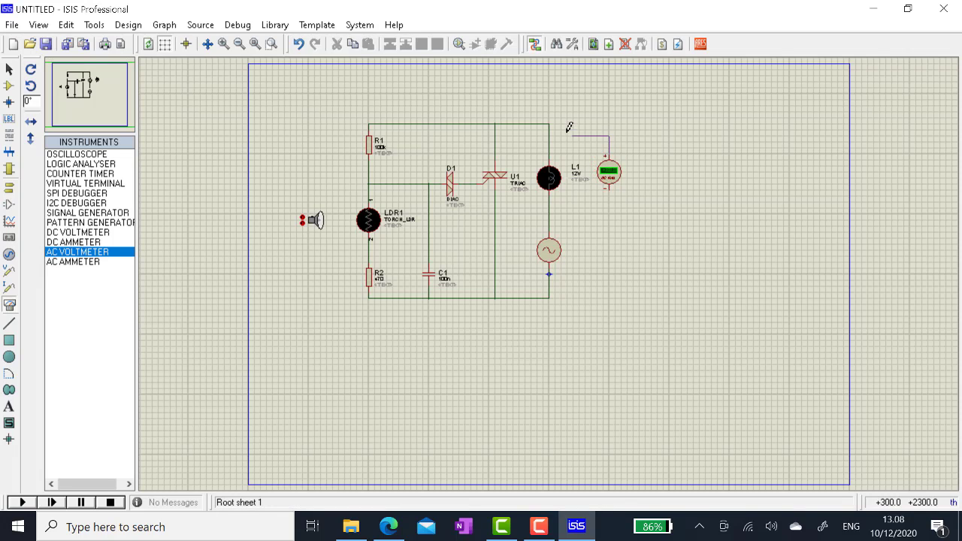
{"action": "left_click", "coordinate": [555, 125]}
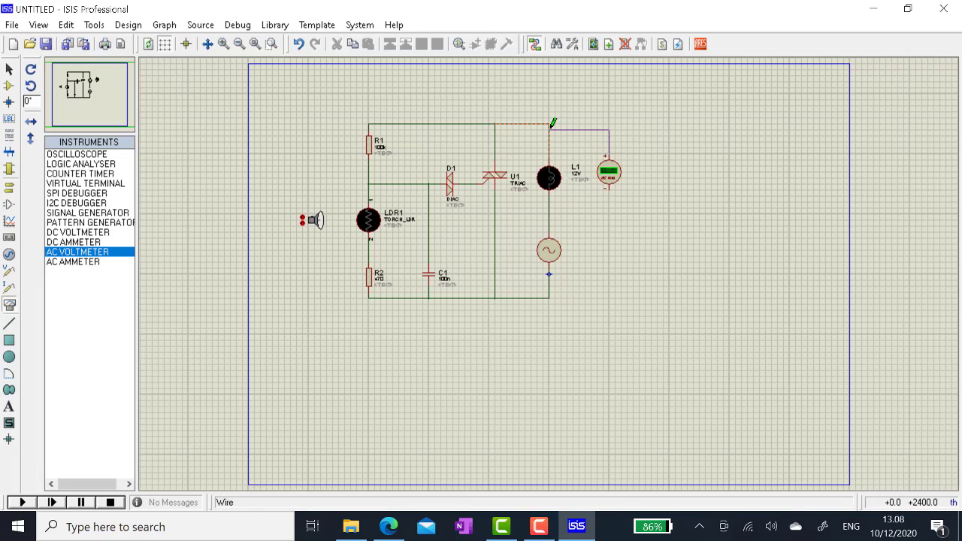
{"action": "left_click", "coordinate": [610, 187]}
{"action": "left_click", "coordinate": [550, 213]}
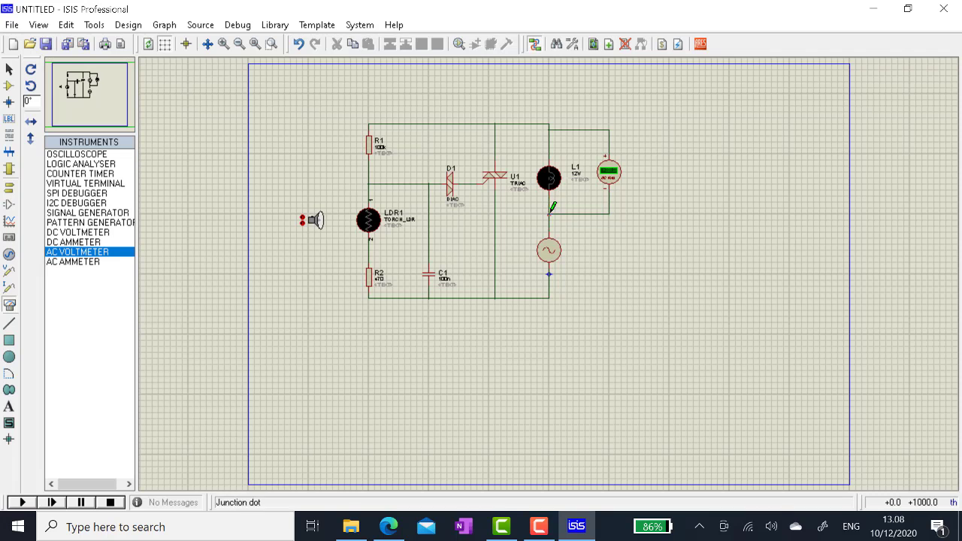
- Set the nominal voltage of lamp L1 to 220V and check its properties
{"action": "double_click", "coordinate": [549, 180]}
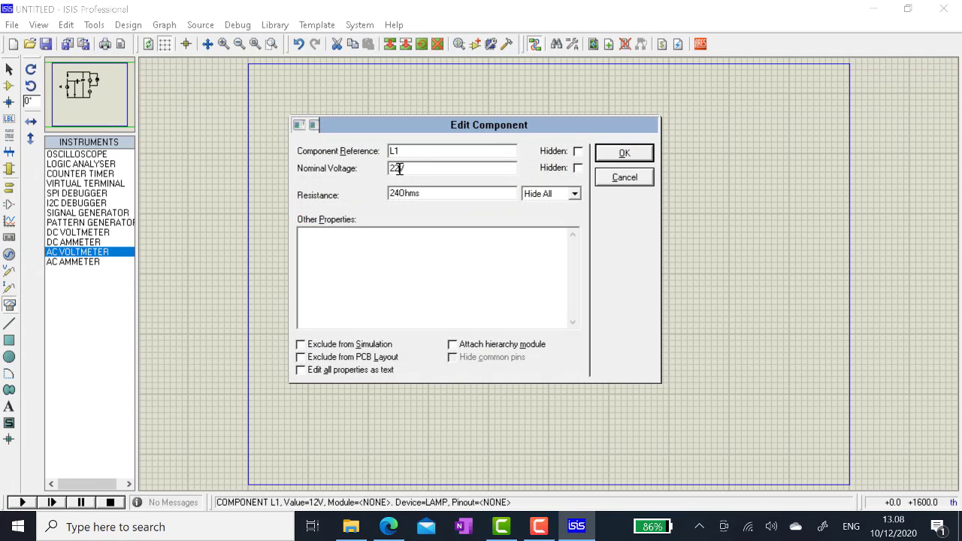
{"action": "key", "text": "Return"}
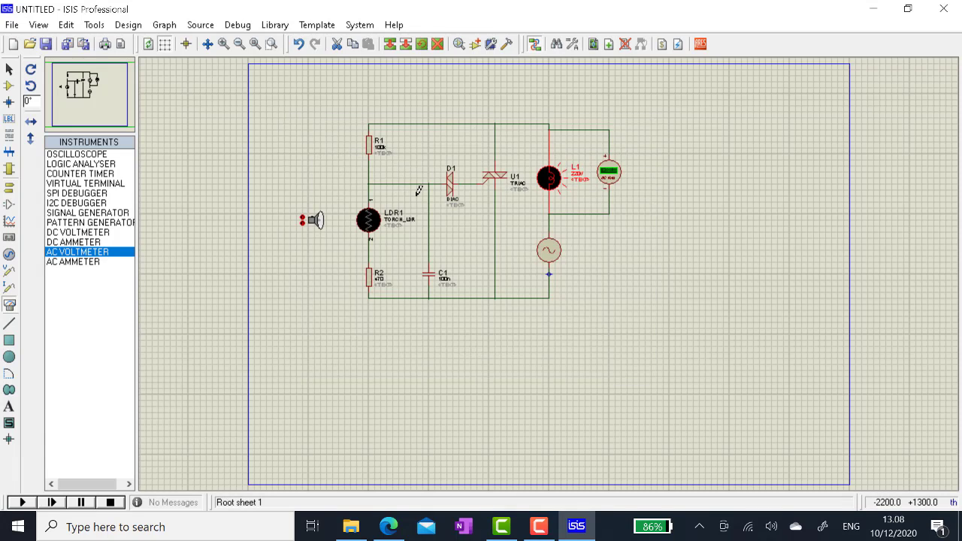
{"action": "double_click", "coordinate": [557, 186]}
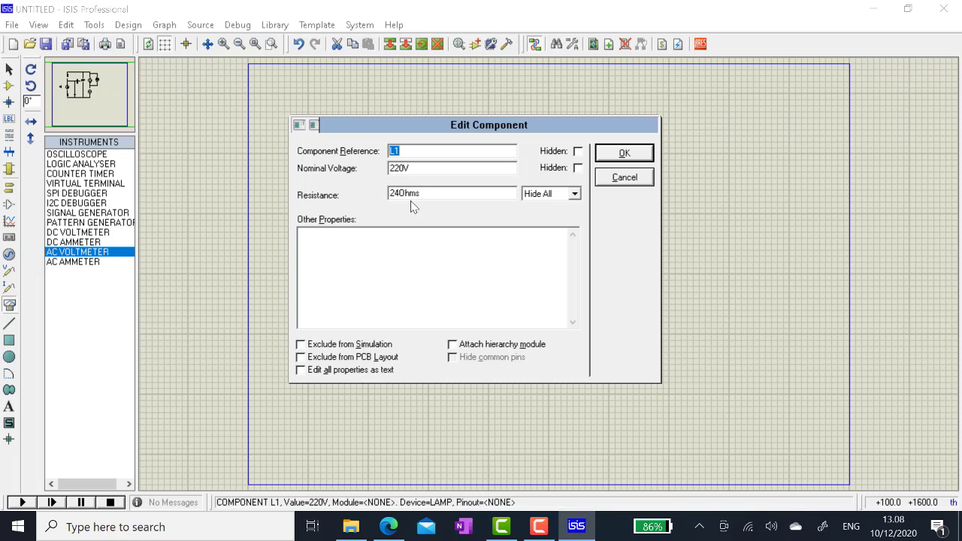
{"action": "left_click", "coordinate": [625, 153]}
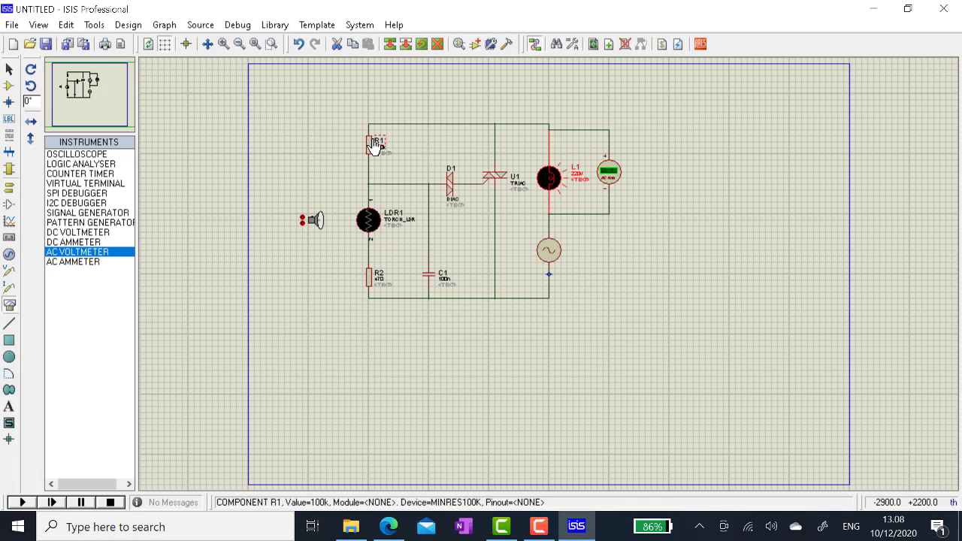
- Place a second AC VOLTMETER to the left of R1 and wire it in parallel across the resistor
{"action": "left_click", "coordinate": [330, 131]}
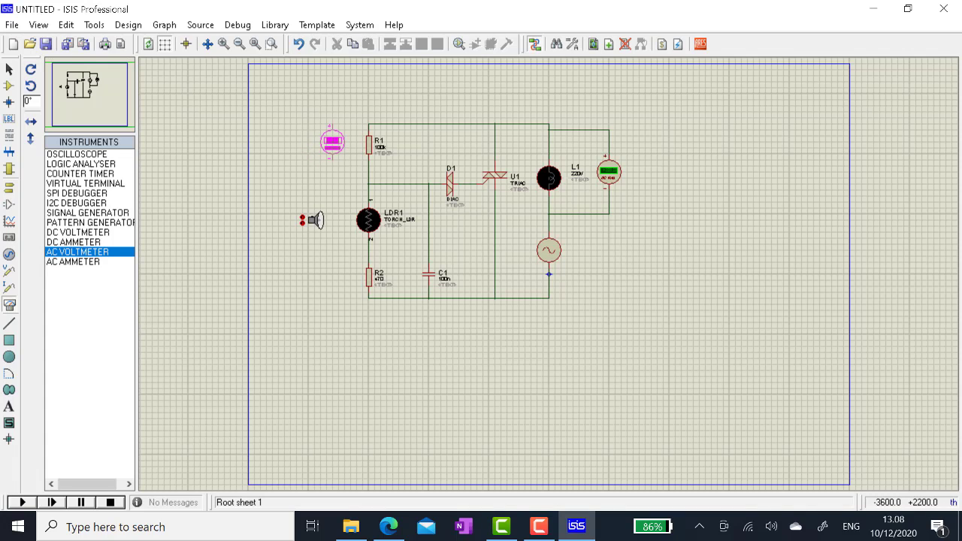
{"action": "left_click", "coordinate": [333, 141]}
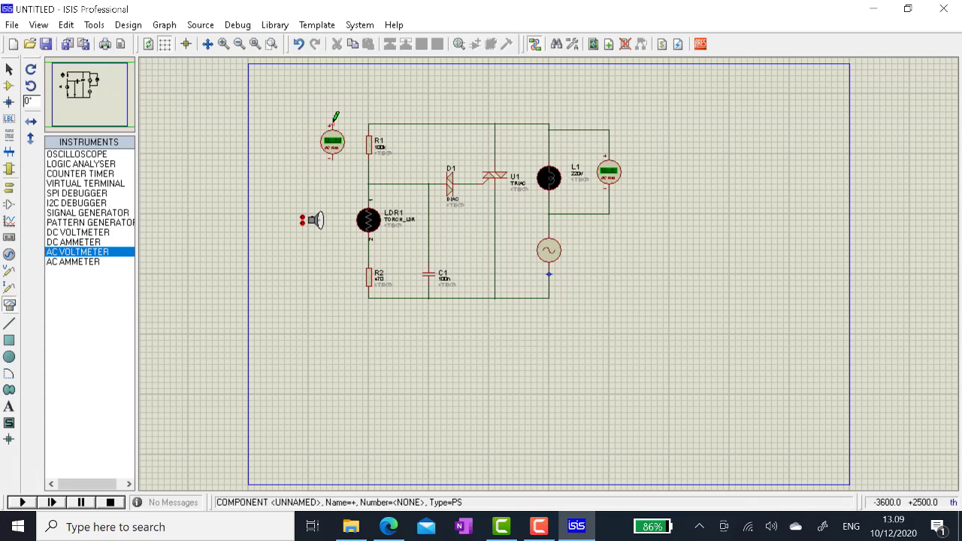
{"action": "left_click", "coordinate": [341, 118]}
{"action": "left_click", "coordinate": [368, 124]}
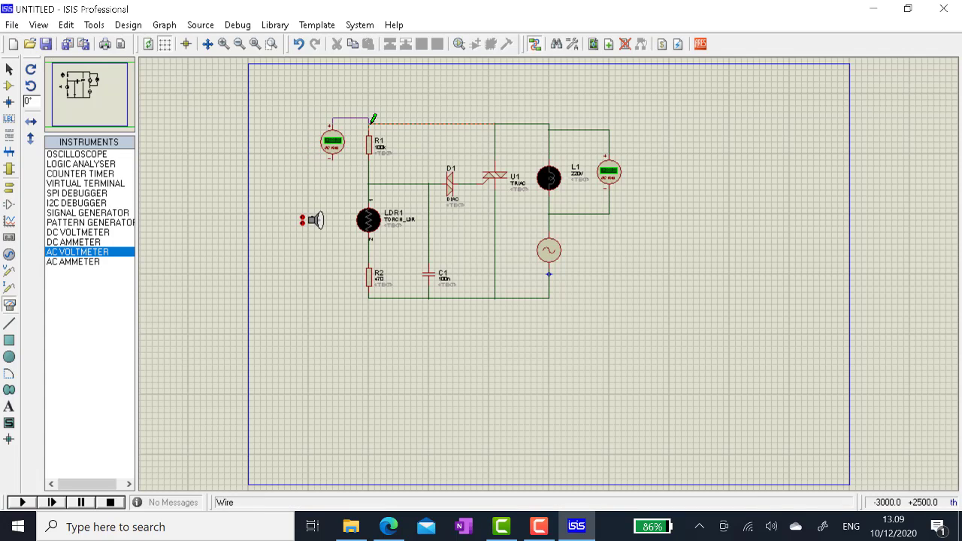
{"action": "left_click", "coordinate": [332, 157]}
{"action": "left_click", "coordinate": [370, 170]}
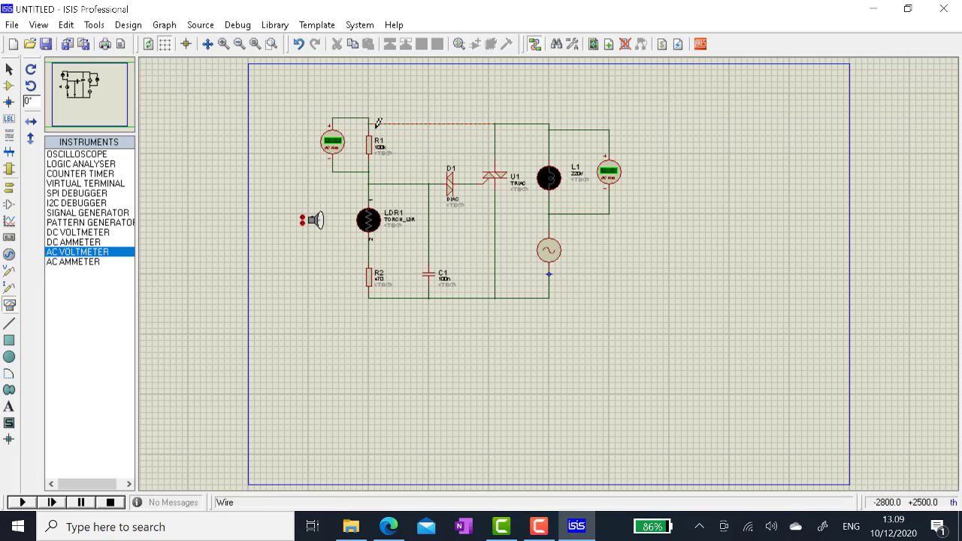
- Place a third AC VOLTMETER left of the LDR's torch and wire it across the LDR and R2, from R1's lower node to the bottom rail
{"action": "left_click", "coordinate": [277, 225]}
{"action": "left_click", "coordinate": [278, 231]}
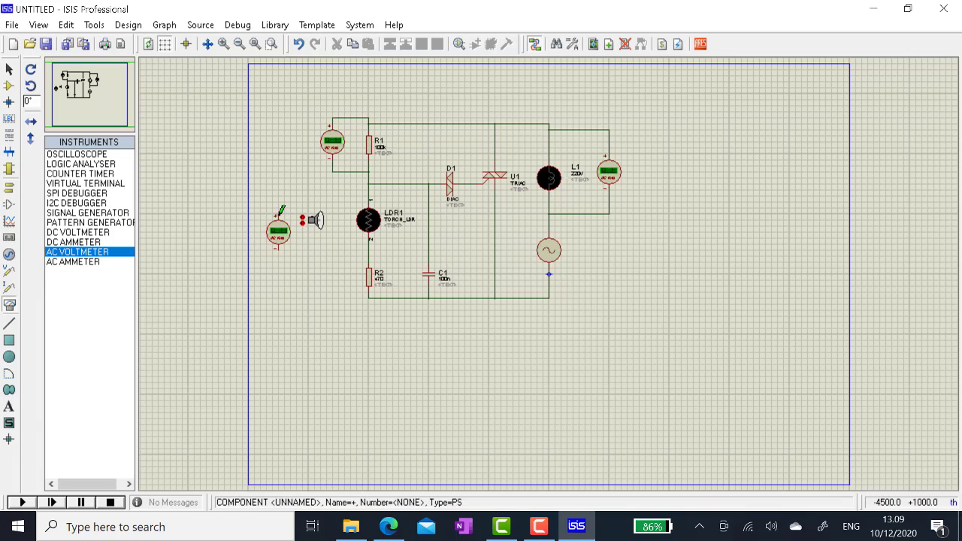
{"action": "left_click", "coordinate": [279, 214]}
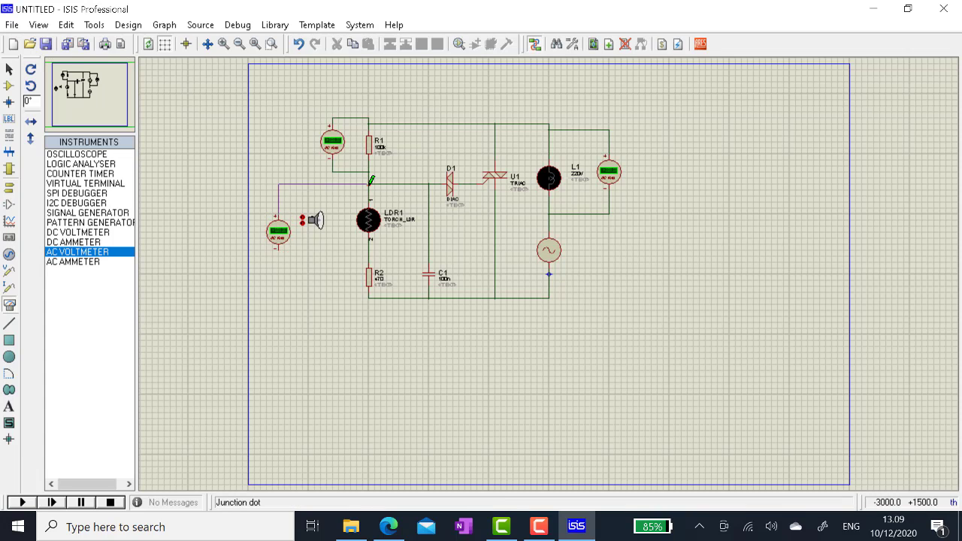
{"action": "left_click", "coordinate": [333, 161]}
{"action": "left_click", "coordinate": [278, 245]}
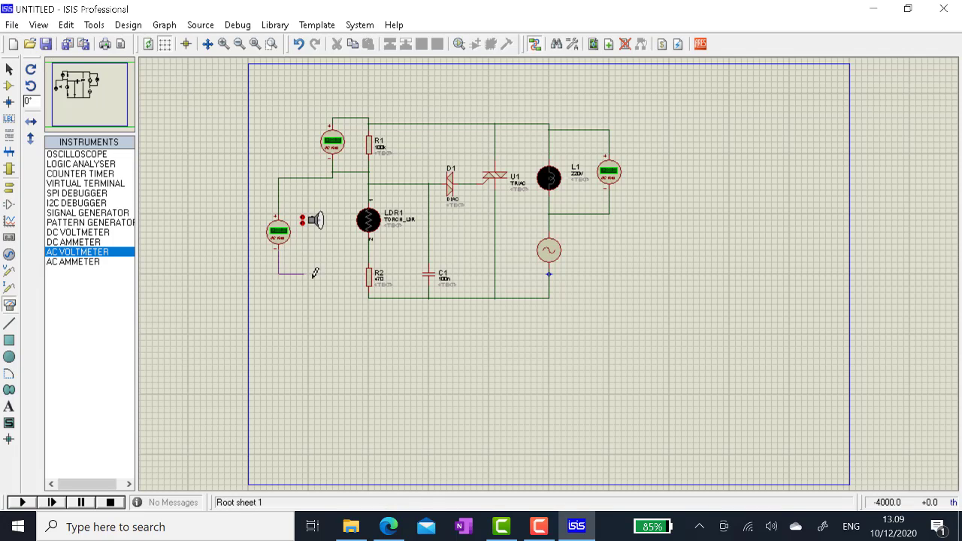
{"action": "left_click", "coordinate": [369, 293]}
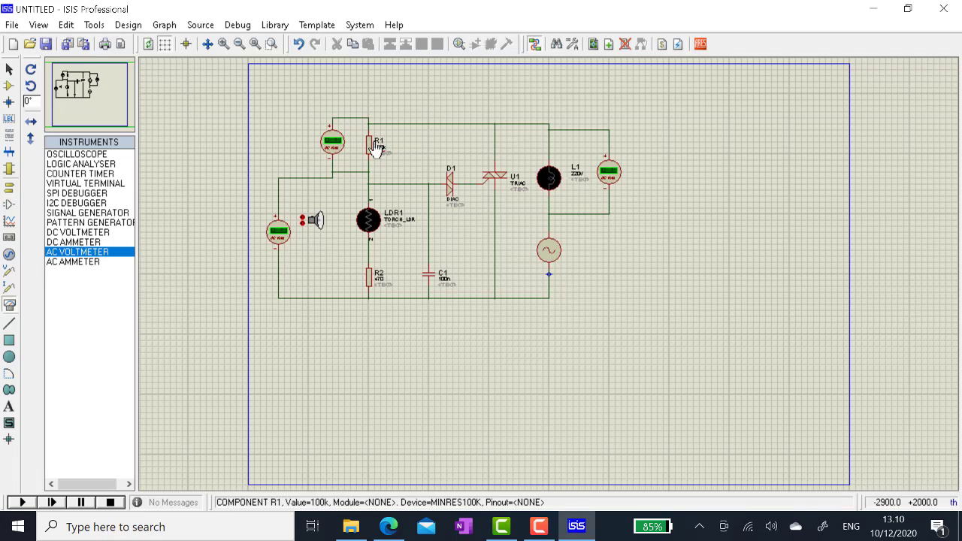
- Start the animated simulation of the complete lamp circuit
{"action": "left_click", "coordinate": [549, 275]}
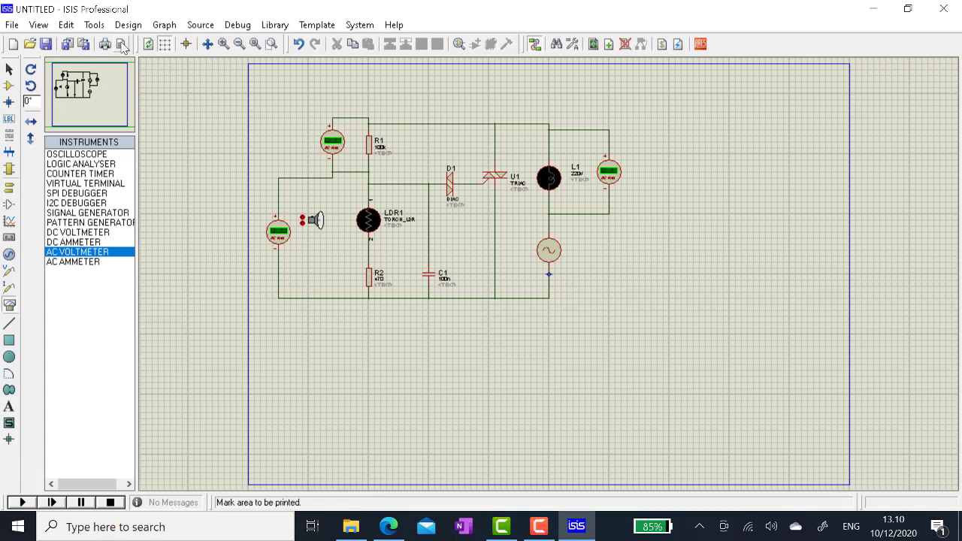
{"action": "left_click", "coordinate": [271, 44]}
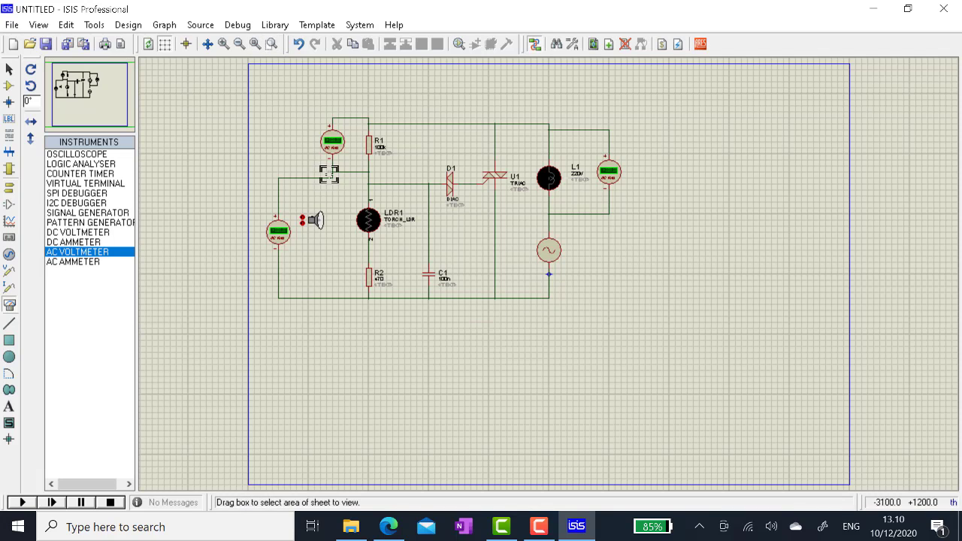
{"action": "left_click_drag", "start_coordinate": [260, 93], "coordinate": [638, 328]}
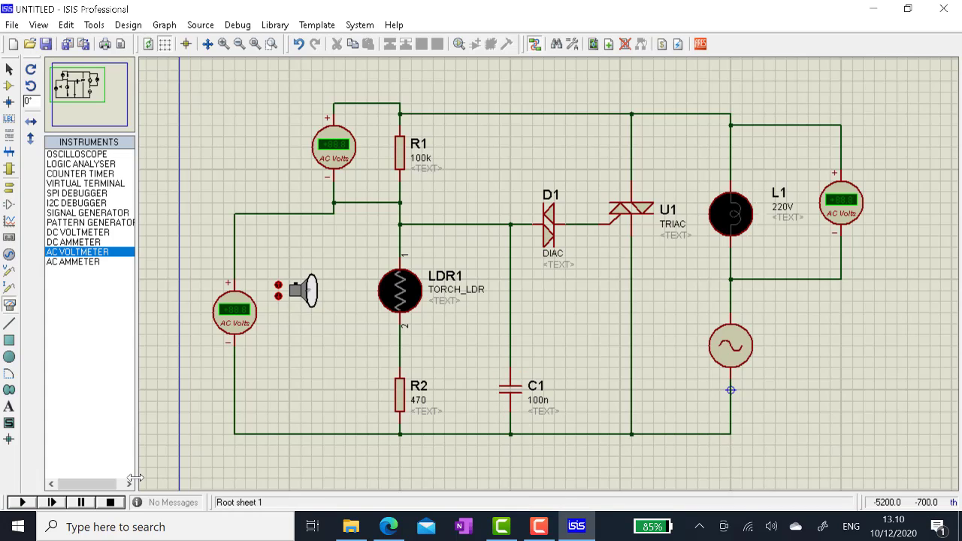
{"action": "left_click", "coordinate": [21, 502]}
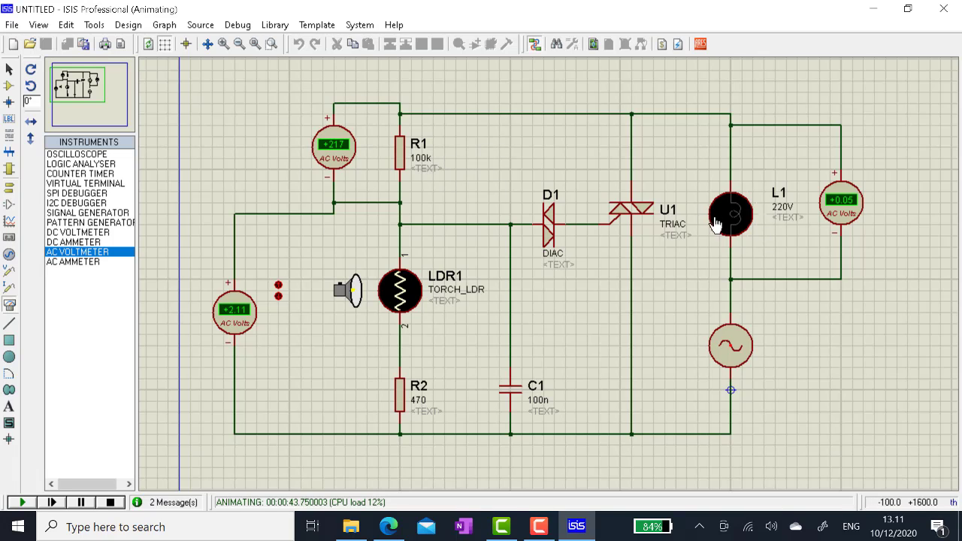
- Move LDR1's torch stepwise from its nearest to its farthest position to test the lamp circuit in darkness
{"action": "left_click", "coordinate": [278, 296]}
{"action": "left_click", "coordinate": [278, 296]}
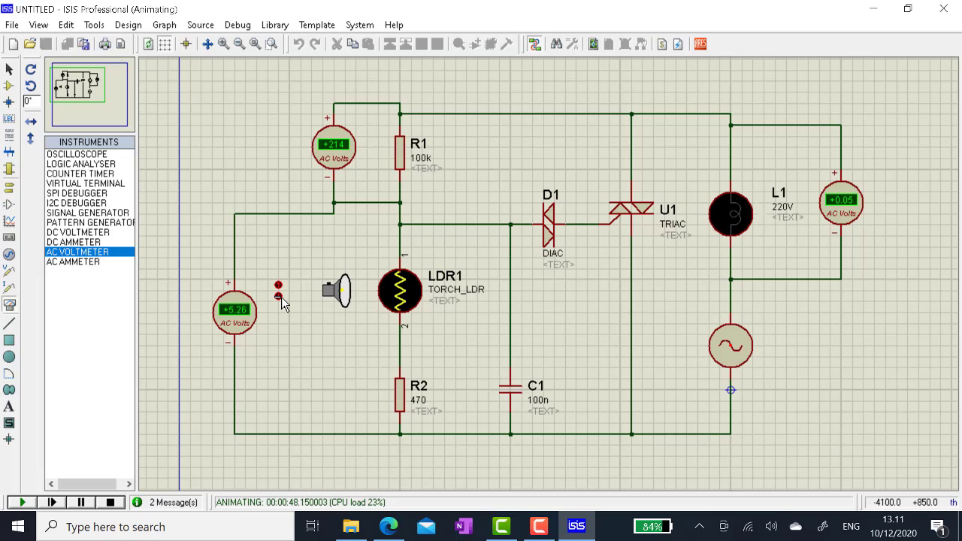
{"action": "left_click", "coordinate": [279, 296]}
{"action": "left_click", "coordinate": [279, 296]}
{"action": "left_click", "coordinate": [279, 296]}
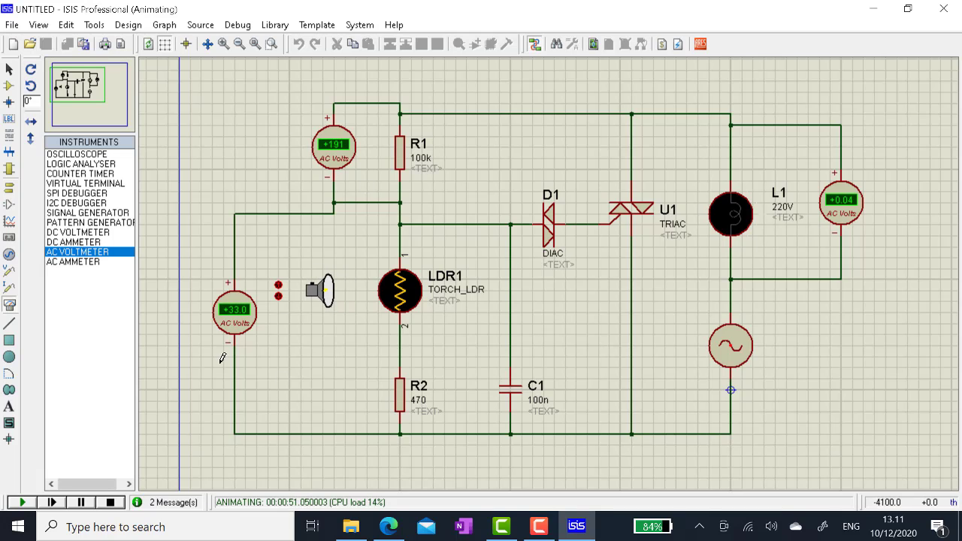
{"action": "left_click", "coordinate": [279, 296]}
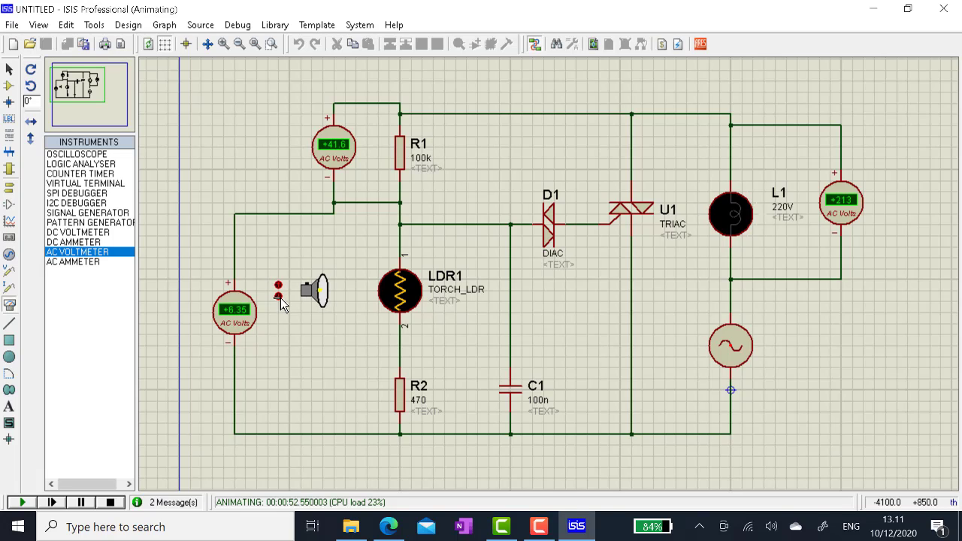
{"action": "left_click", "coordinate": [279, 296]}
{"action": "left_click", "coordinate": [279, 296]}
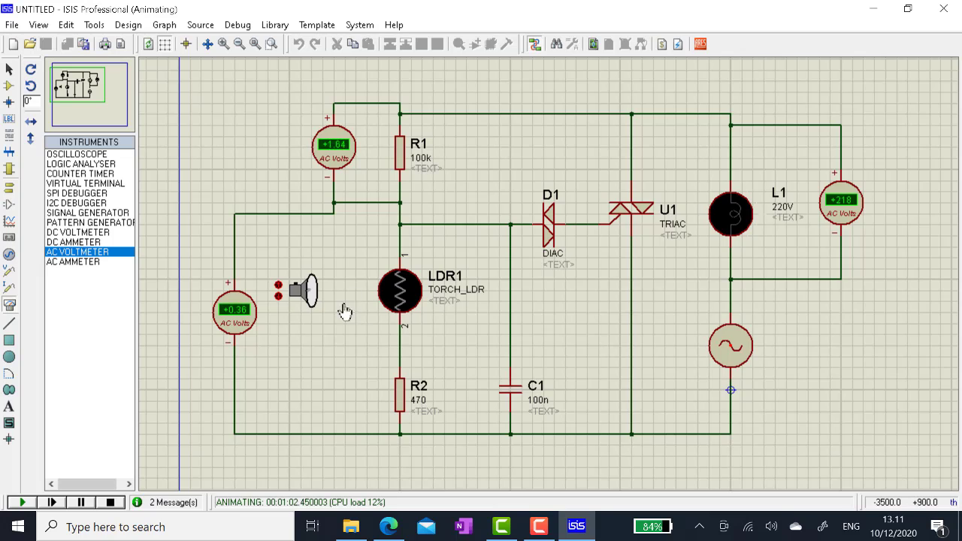
- Bring LDR1's torch stepwise back to its nearest position to test the lamp circuit in bright light
{"action": "left_click", "coordinate": [279, 286]}
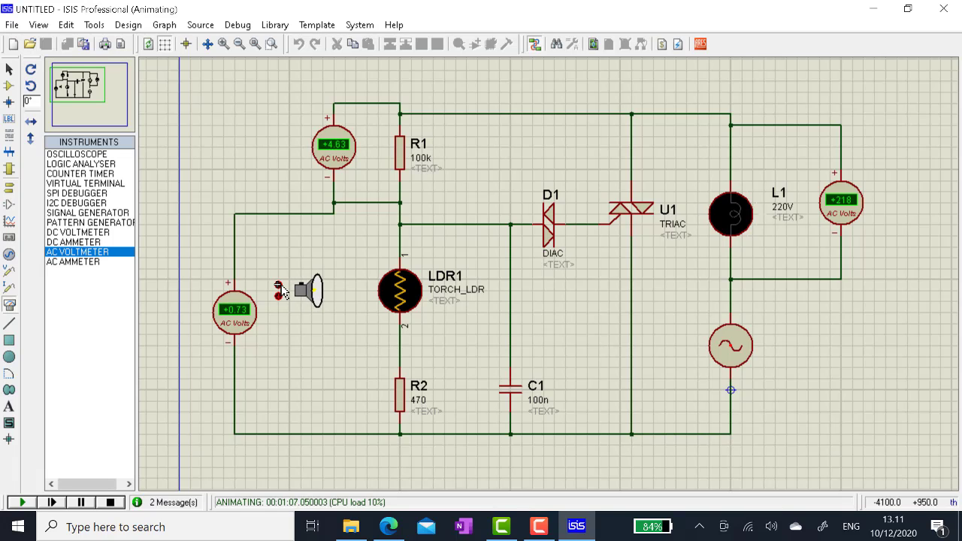
{"action": "left_click", "coordinate": [281, 287]}
{"action": "left_click", "coordinate": [280, 288]}
{"action": "left_click", "coordinate": [279, 288]}
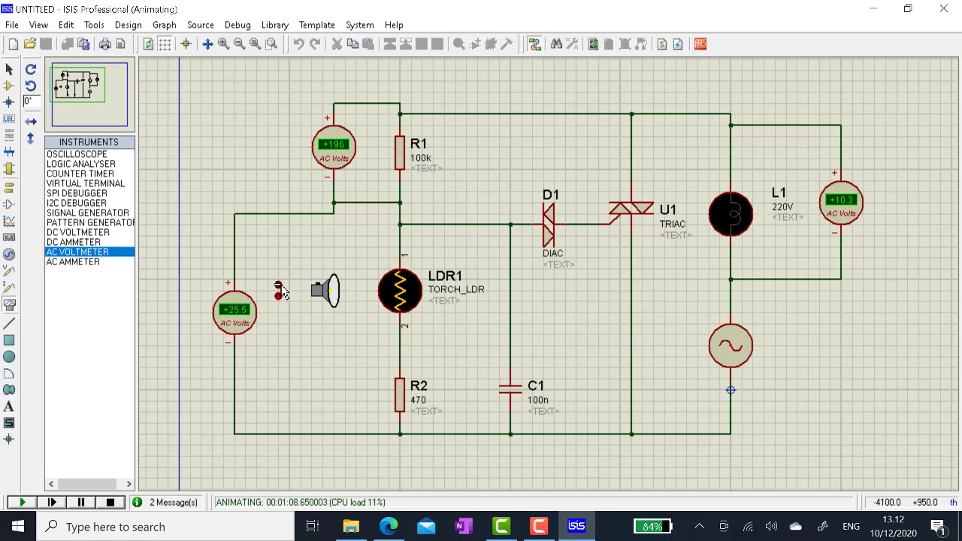
{"action": "left_click", "coordinate": [280, 288]}
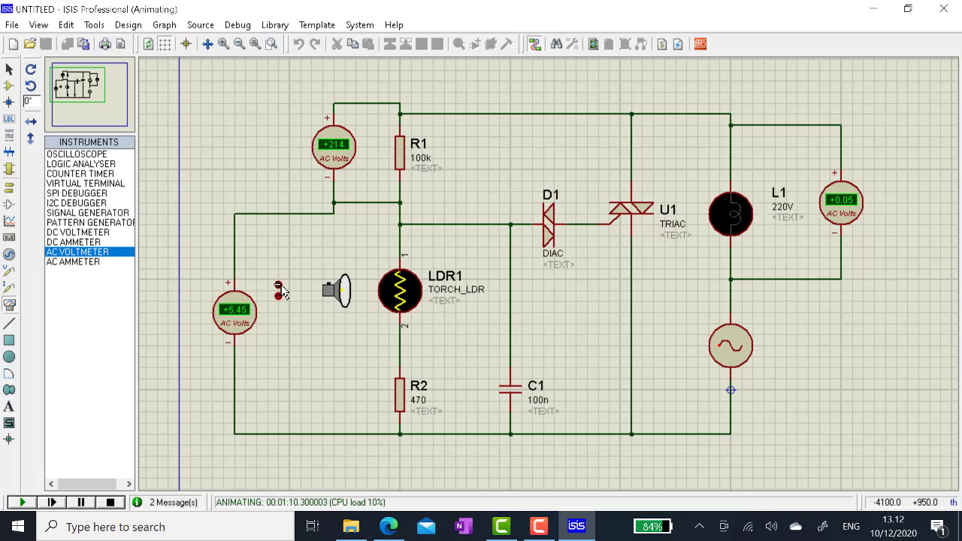
{"action": "left_click", "coordinate": [280, 287]}
{"action": "left_click", "coordinate": [279, 288]}
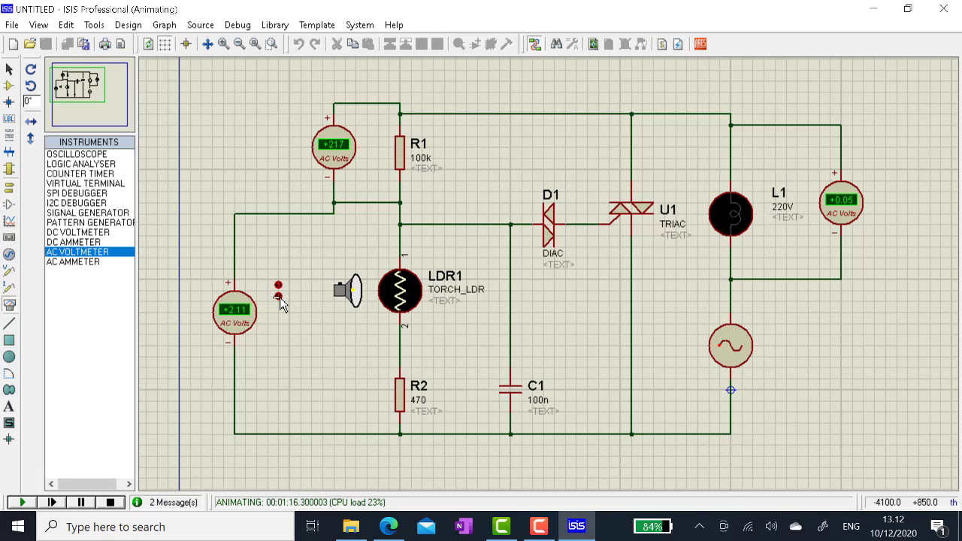
- Back the torch away from LDR1 to its farthest position, comparing the voltmeters on R1, the LDR branch and the lamp
{"action": "left_click", "coordinate": [279, 297]}
{"action": "left_click", "coordinate": [279, 297]}
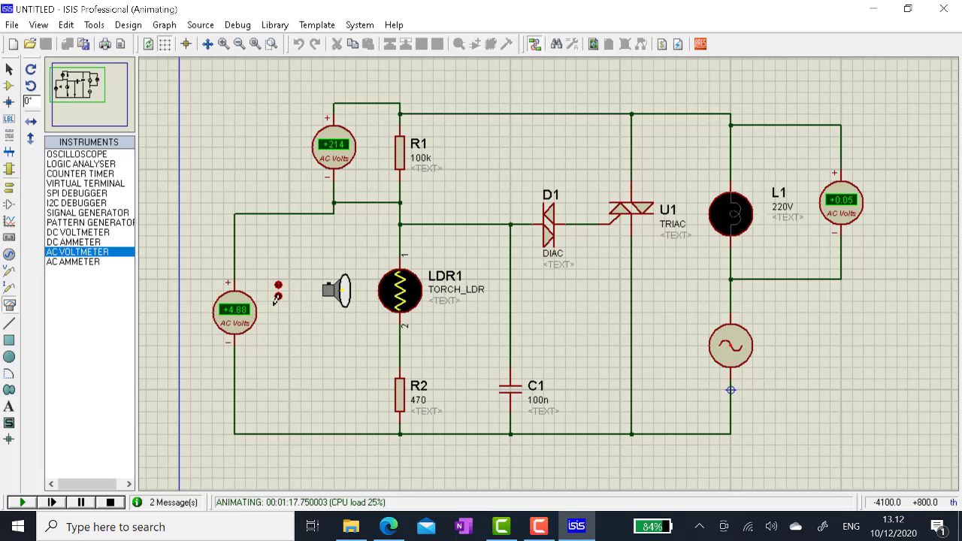
{"action": "left_click", "coordinate": [279, 296]}
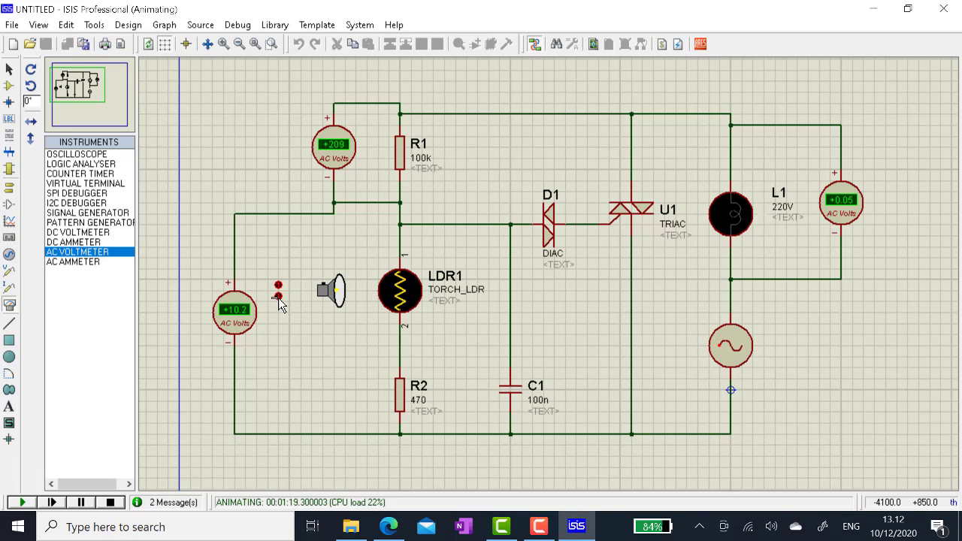
{"action": "left_click", "coordinate": [279, 297]}
{"action": "left_click", "coordinate": [278, 297]}
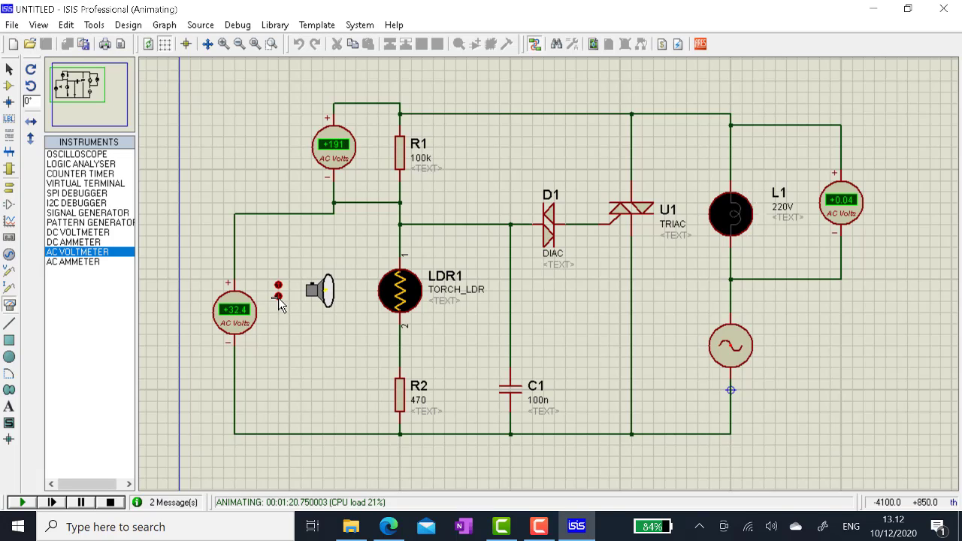
{"action": "left_click", "coordinate": [279, 297]}
{"action": "left_click", "coordinate": [278, 297]}
{"action": "left_click", "coordinate": [279, 297]}
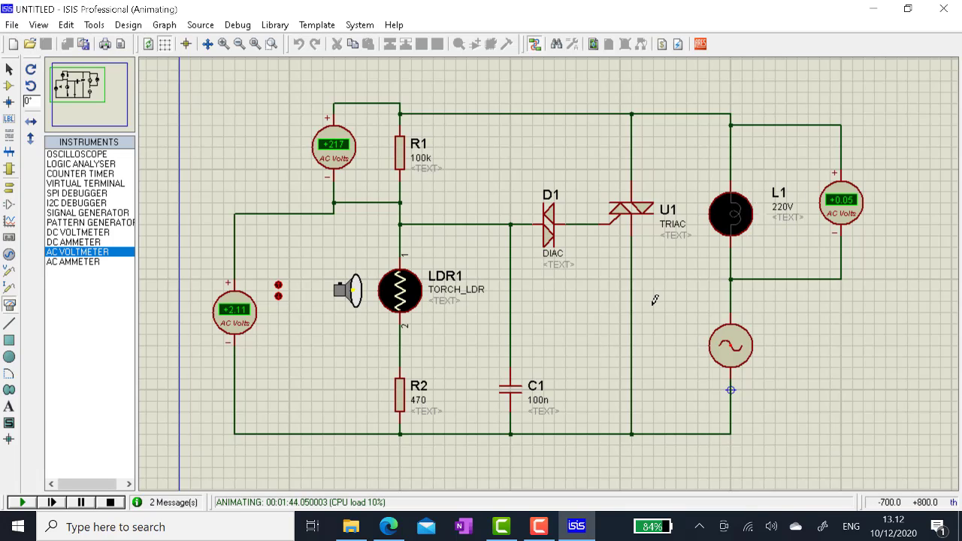
- Repeat the darkness test by moving LDR1's torch fully away from the sensor once more while the simulation runs
{"action": "left_click", "coordinate": [278, 295]}
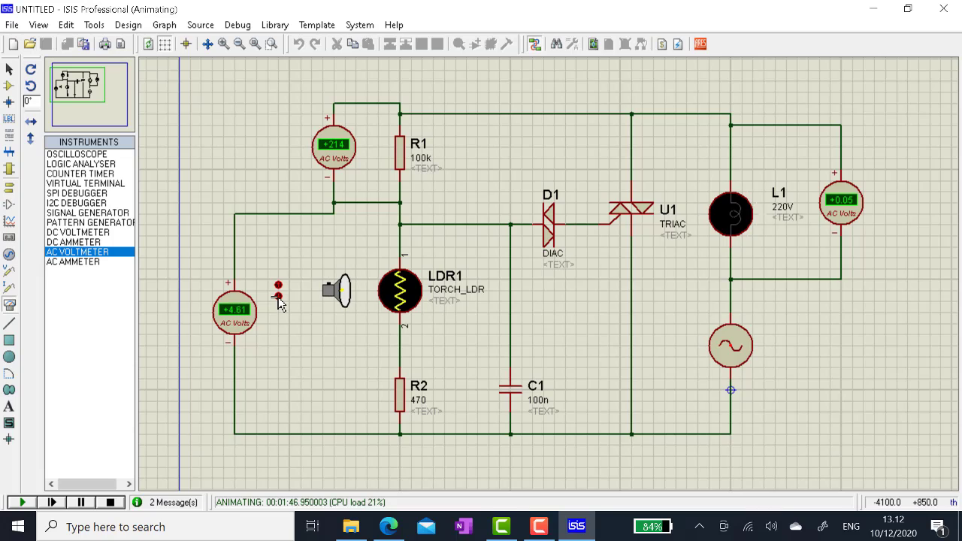
{"action": "left_click", "coordinate": [278, 295]}
{"action": "left_click", "coordinate": [278, 295]}
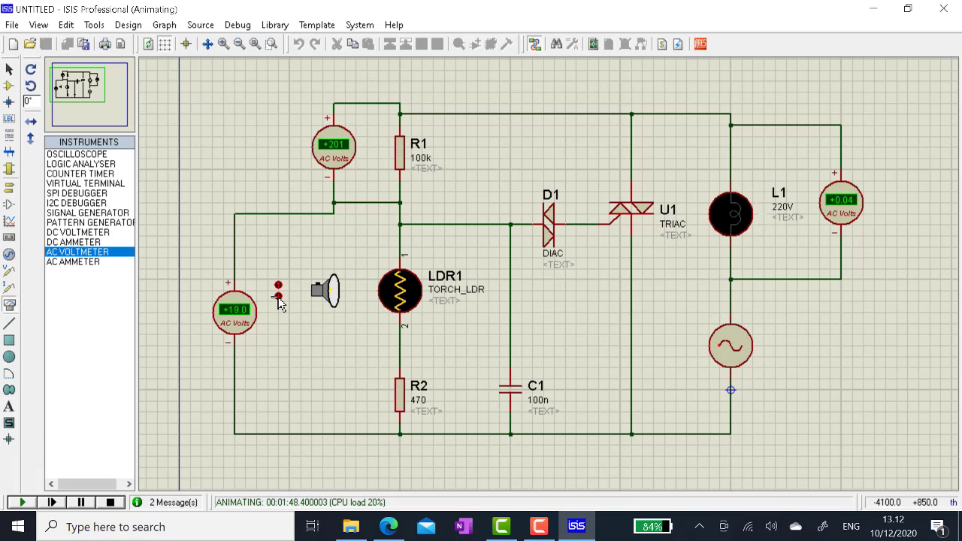
{"action": "left_click", "coordinate": [278, 296]}
{"action": "left_click", "coordinate": [278, 295]}
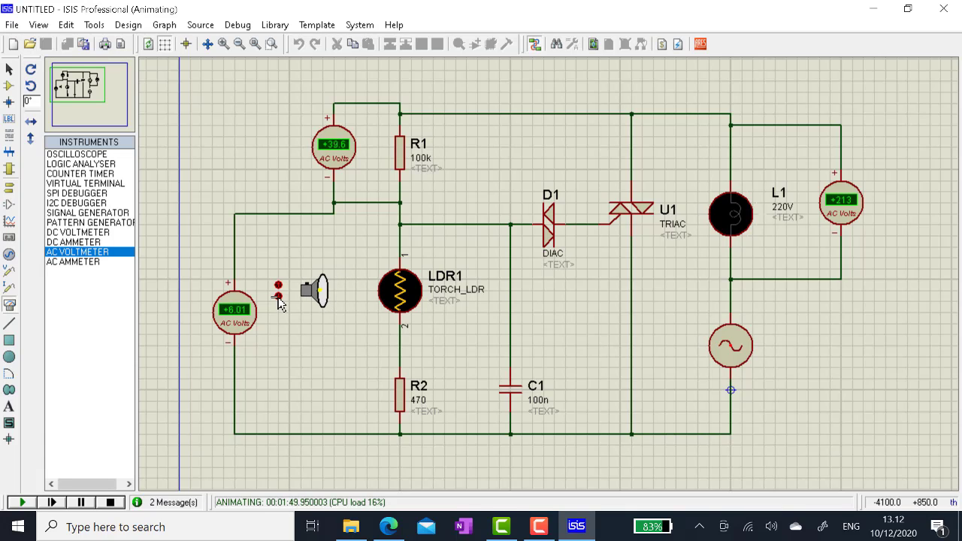
{"action": "left_click", "coordinate": [278, 295]}
{"action": "left_click", "coordinate": [278, 295]}
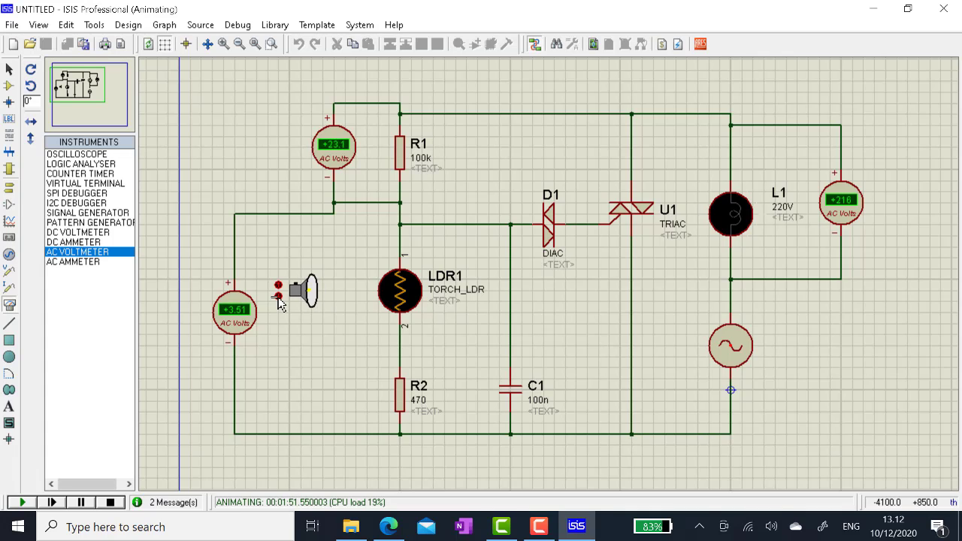